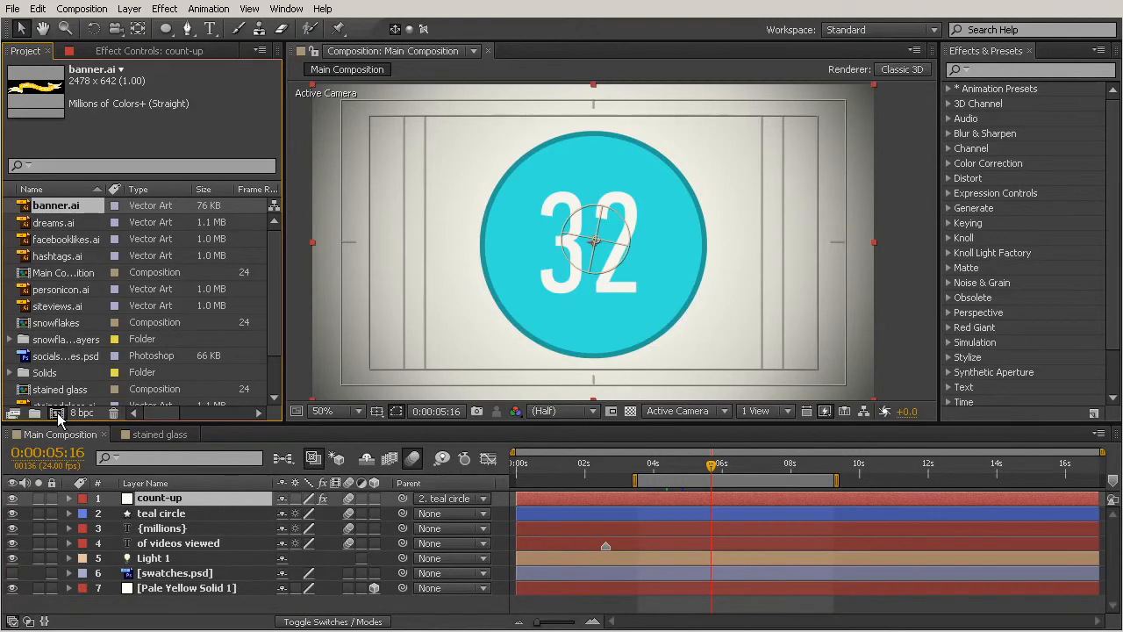
- Create a new composition from banner.ai and review its composition settings, keeping them as they are
click(56, 413)
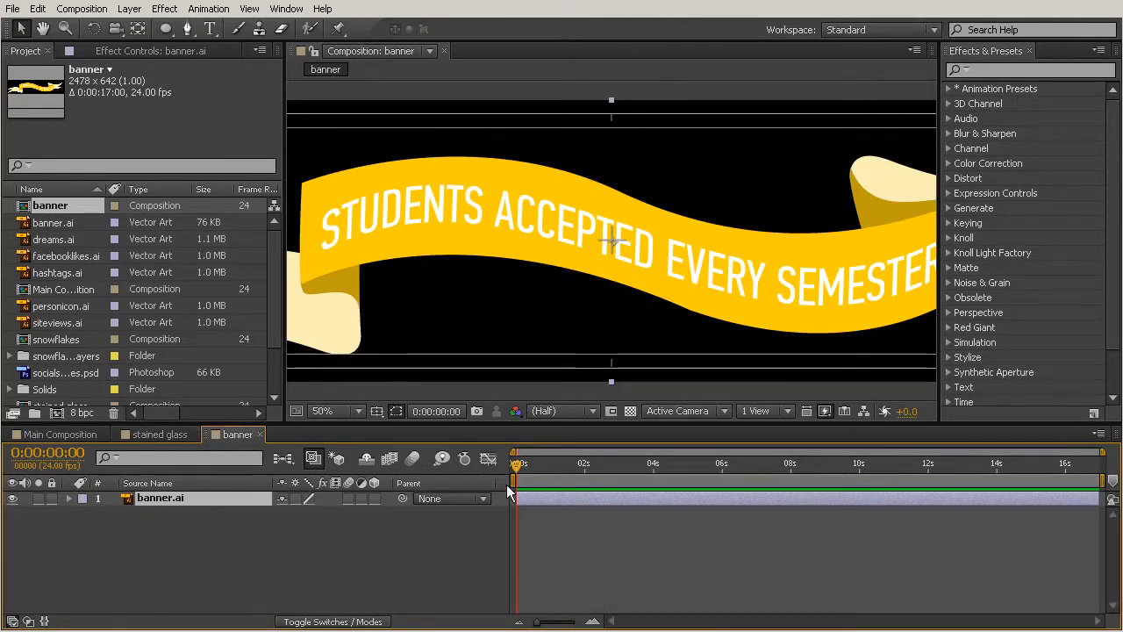
key(comma)
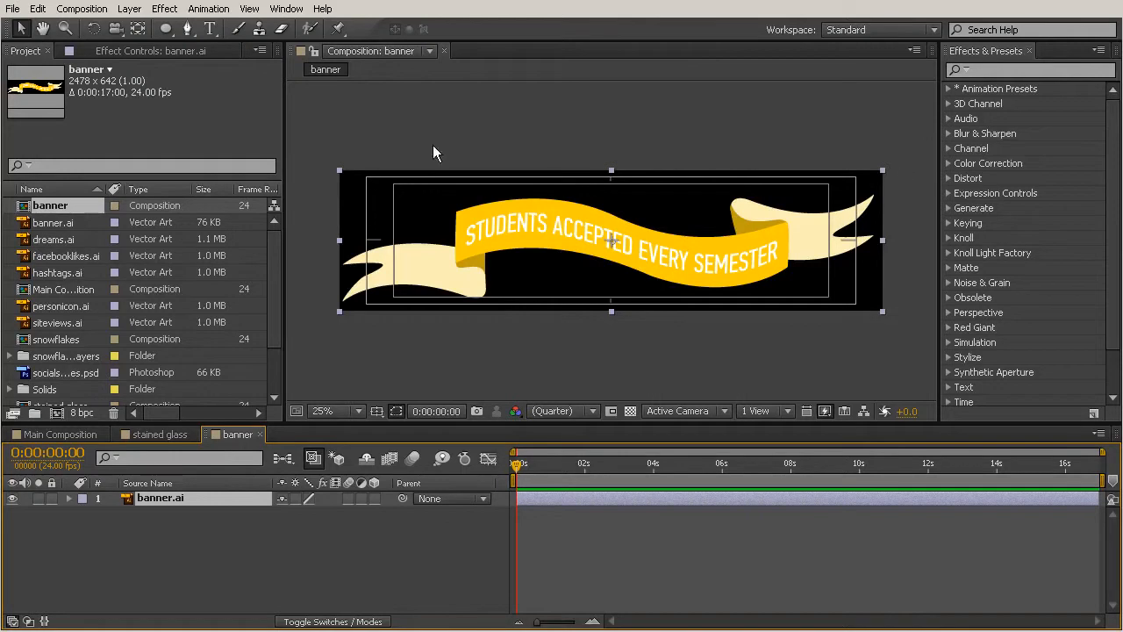
click(83, 8)
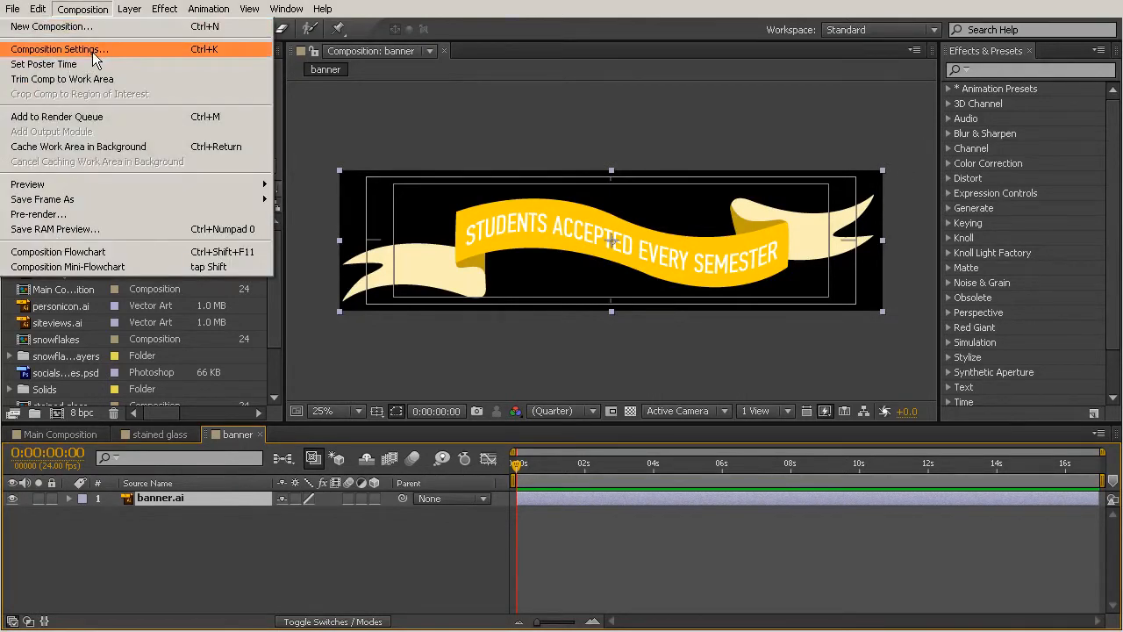
click(93, 54)
drag(523, 84, 232, 105)
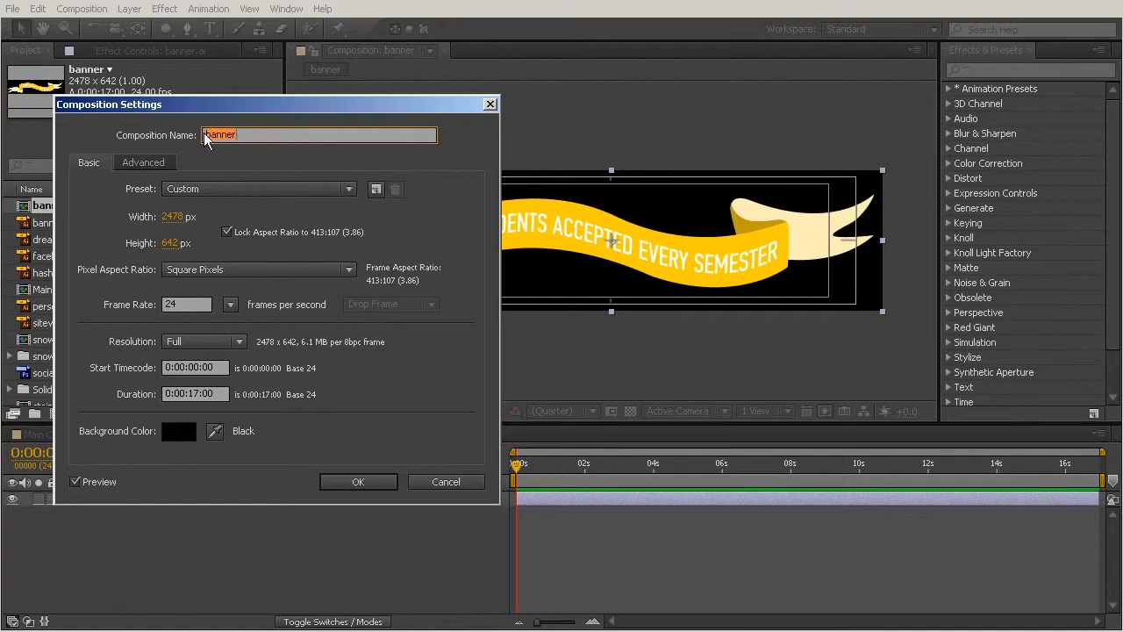
drag(193, 114, 462, 98)
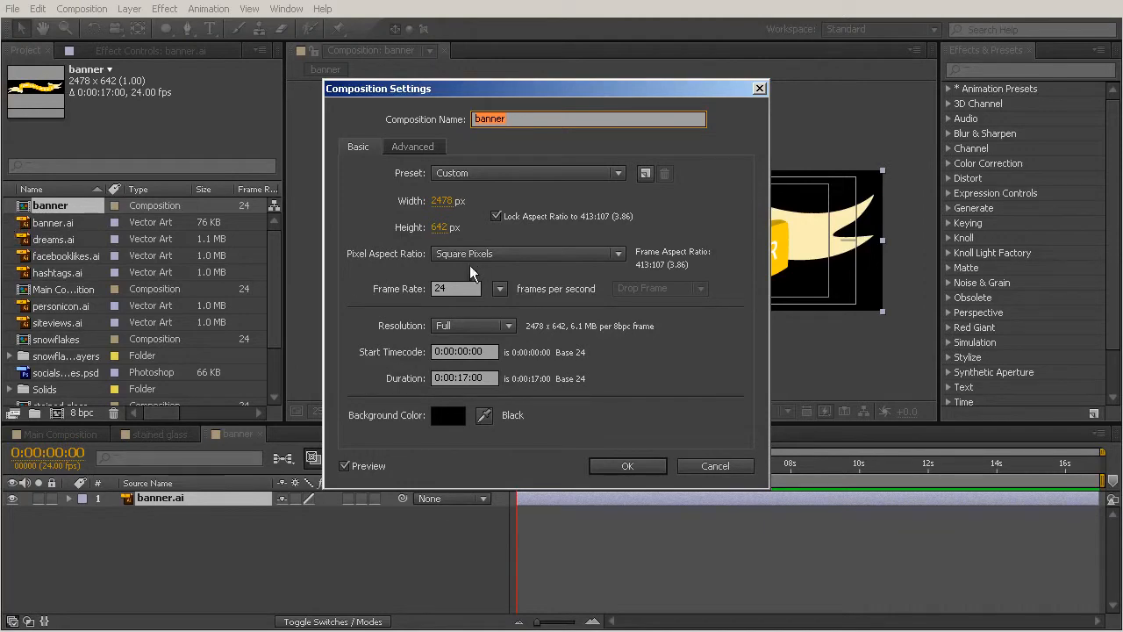
click(633, 464)
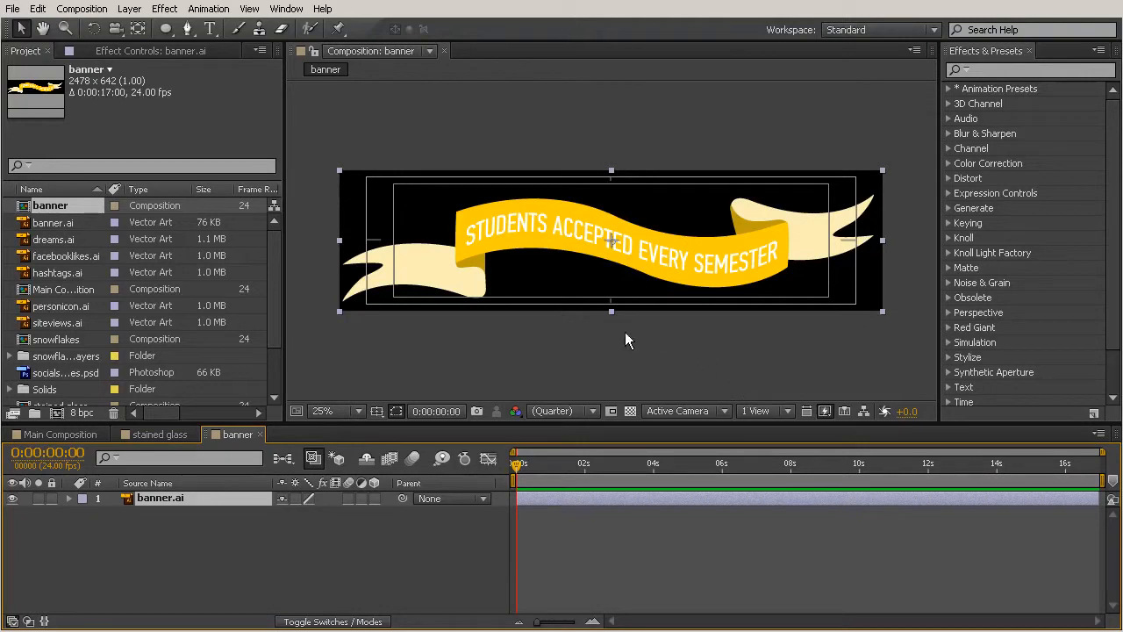
- Return to Main Composition and add the banner composition as the top layer, centred in the frame
click(31, 434)
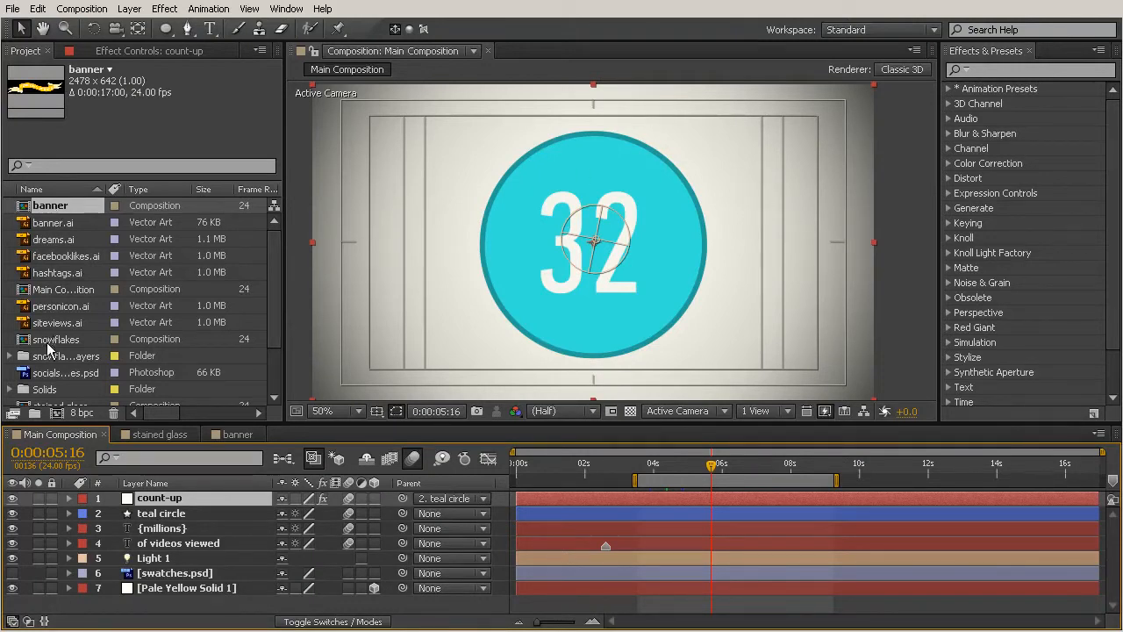
click(56, 209)
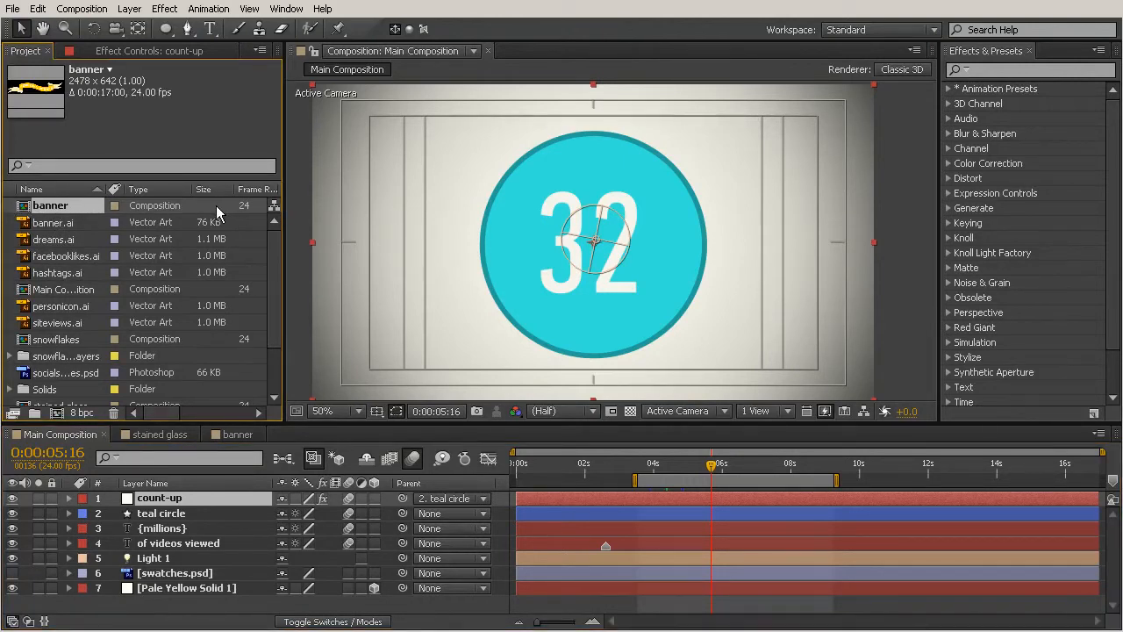
click(68, 227)
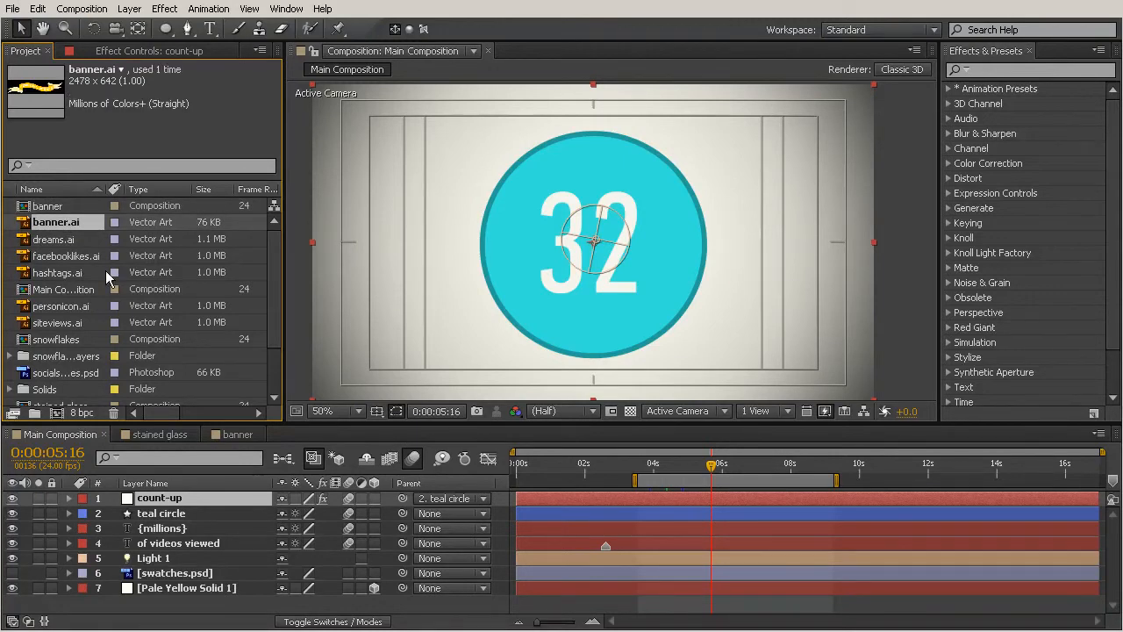
click(53, 207)
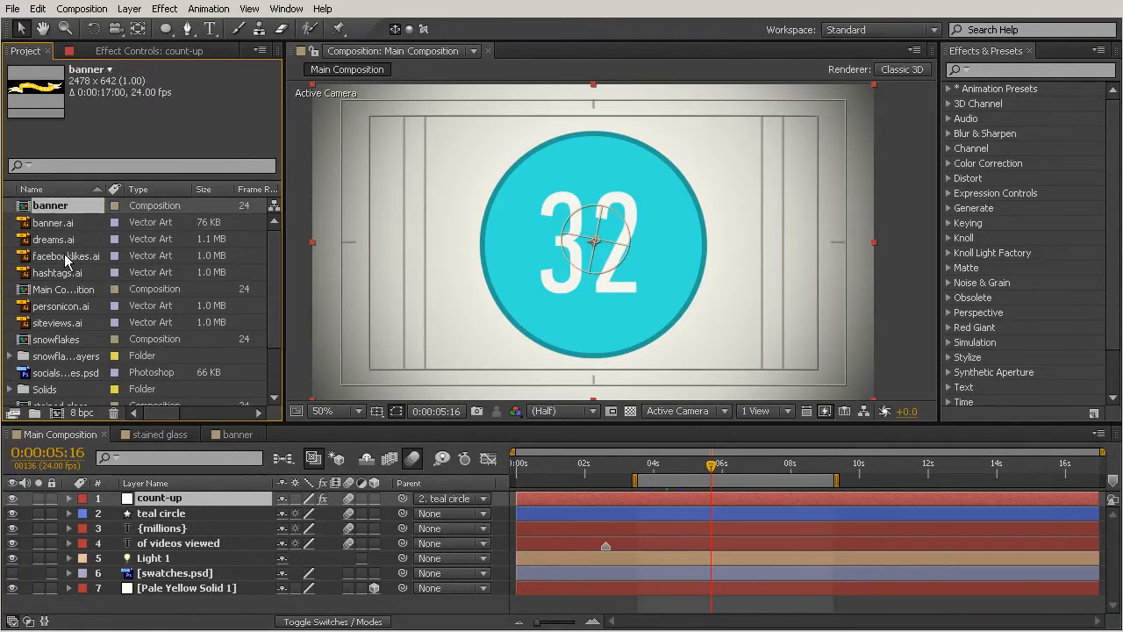
drag(46, 211, 600, 251)
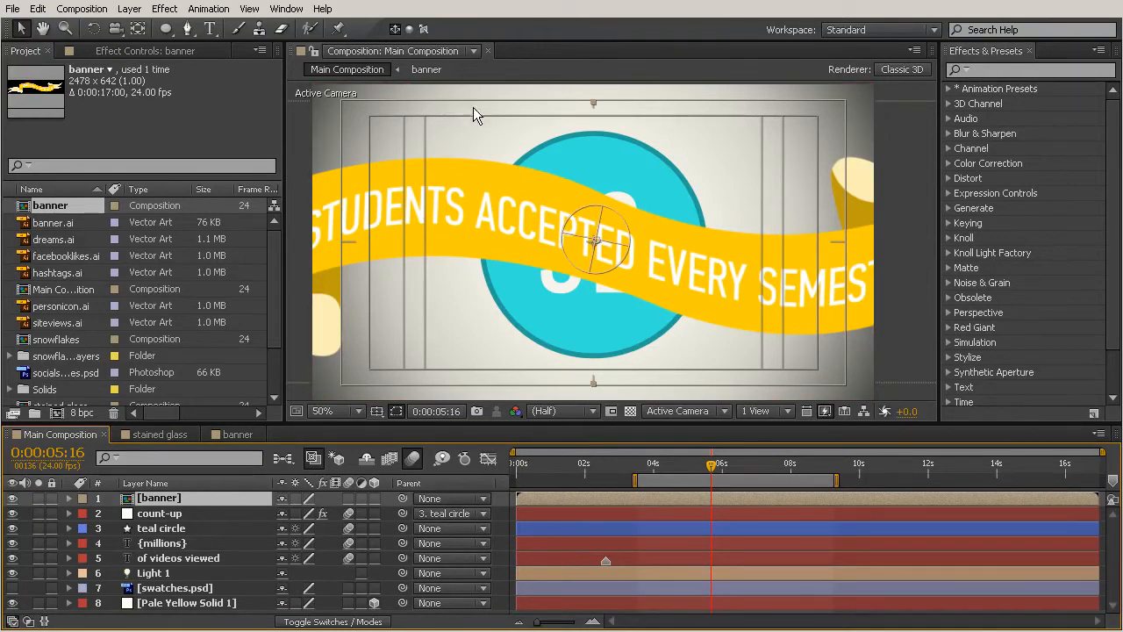
key(comma)
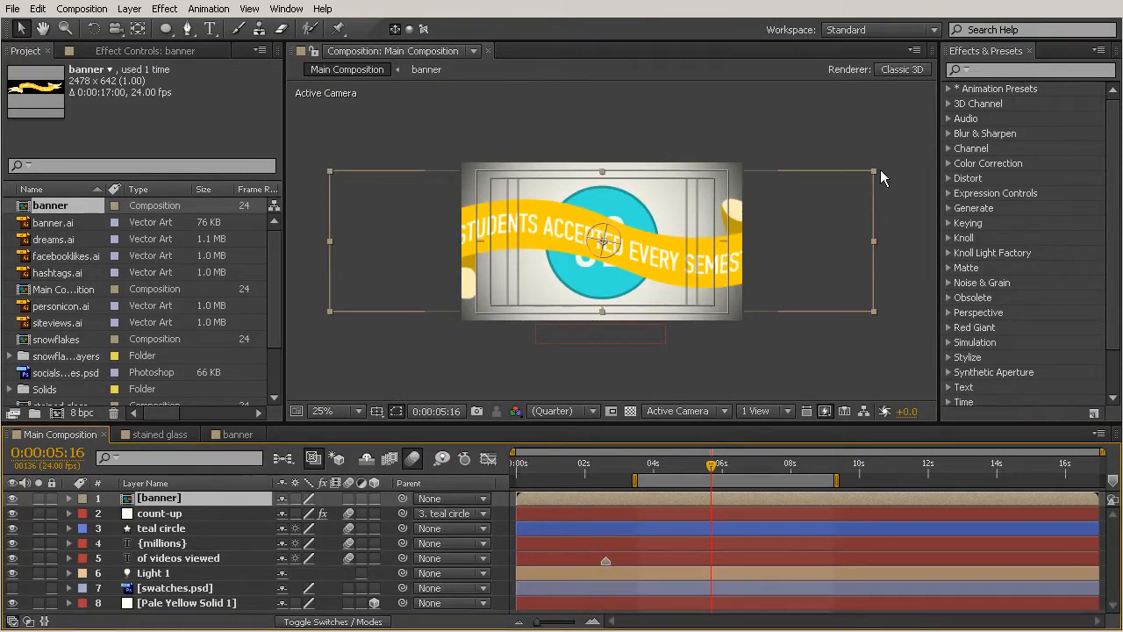
- Show the swatches.psd layer briefly to view the colour palette, and hide it again
click(54, 223)
click(174, 588)
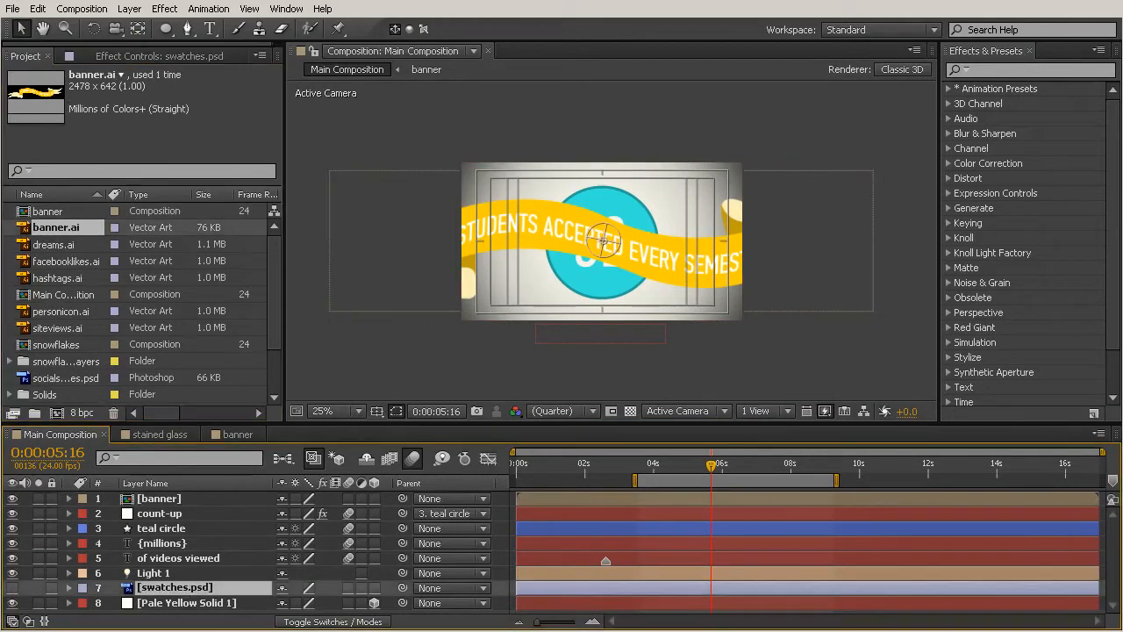
click(12, 588)
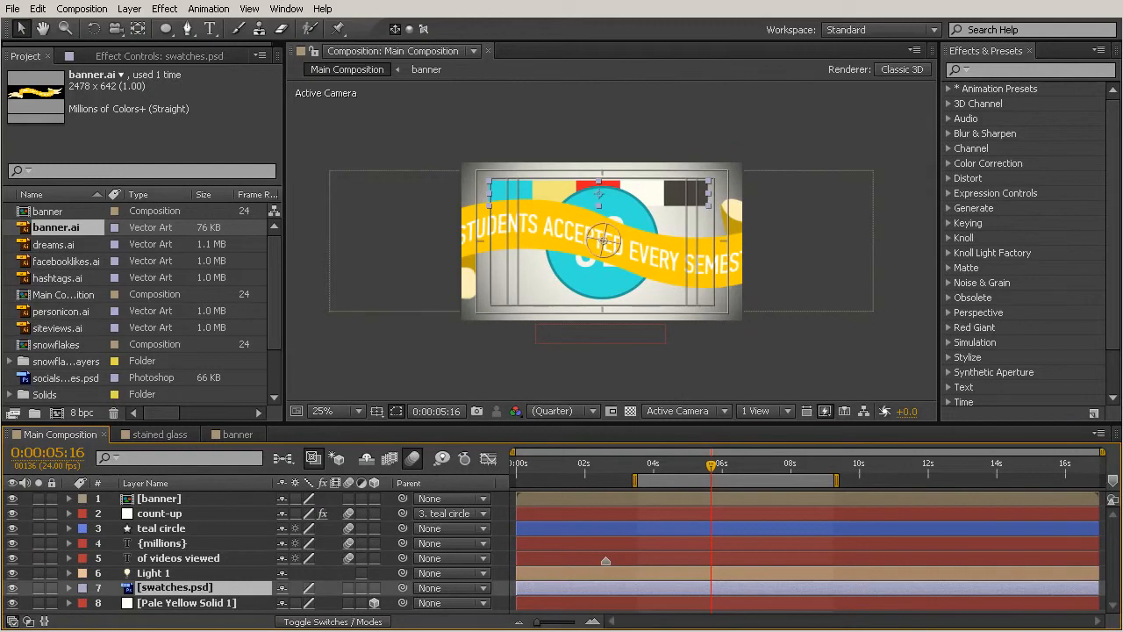
click(12, 587)
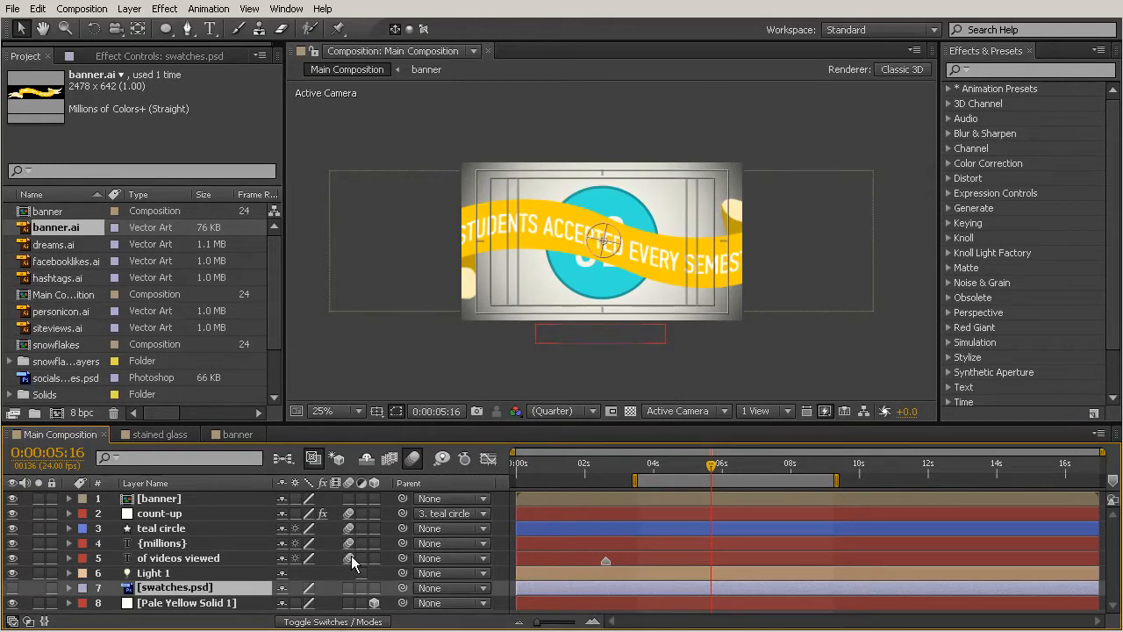
- Scale the banner layer down proportionally and place it across the lower part of the teal circle, beneath the number
click(189, 497)
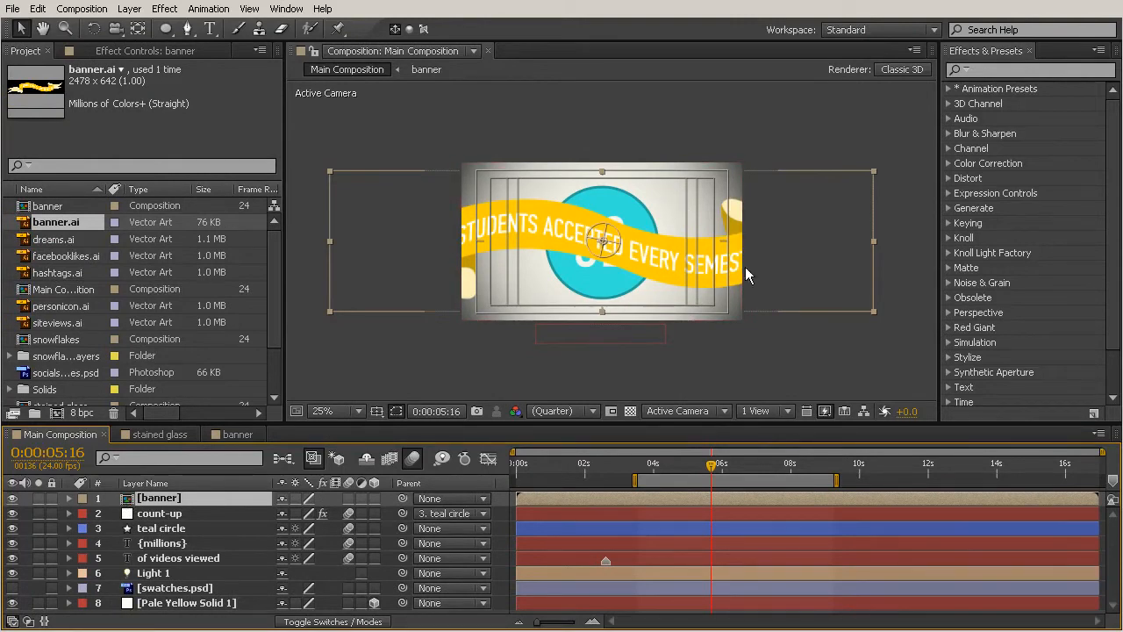
drag(873, 170, 720, 193)
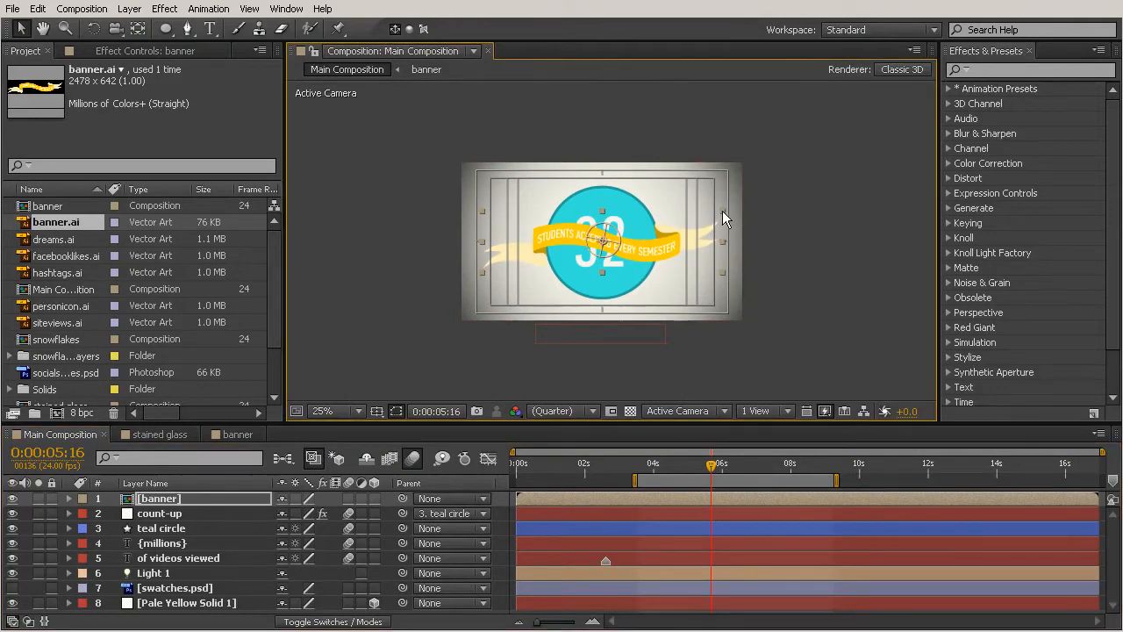
key(period)
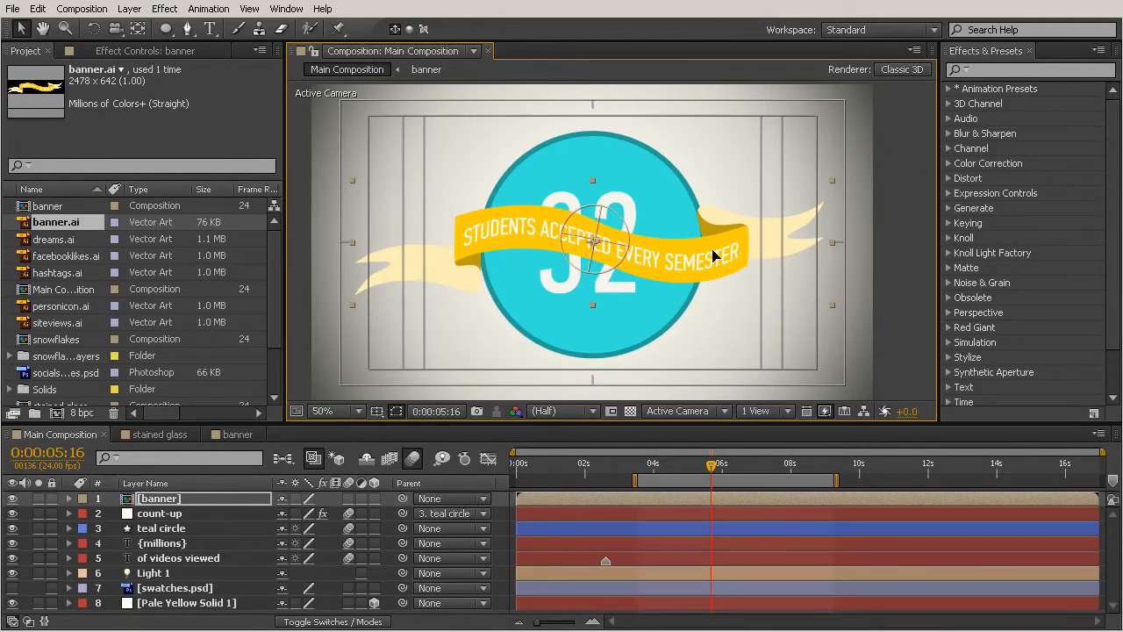
drag(713, 250, 709, 331)
drag(830, 259, 775, 274)
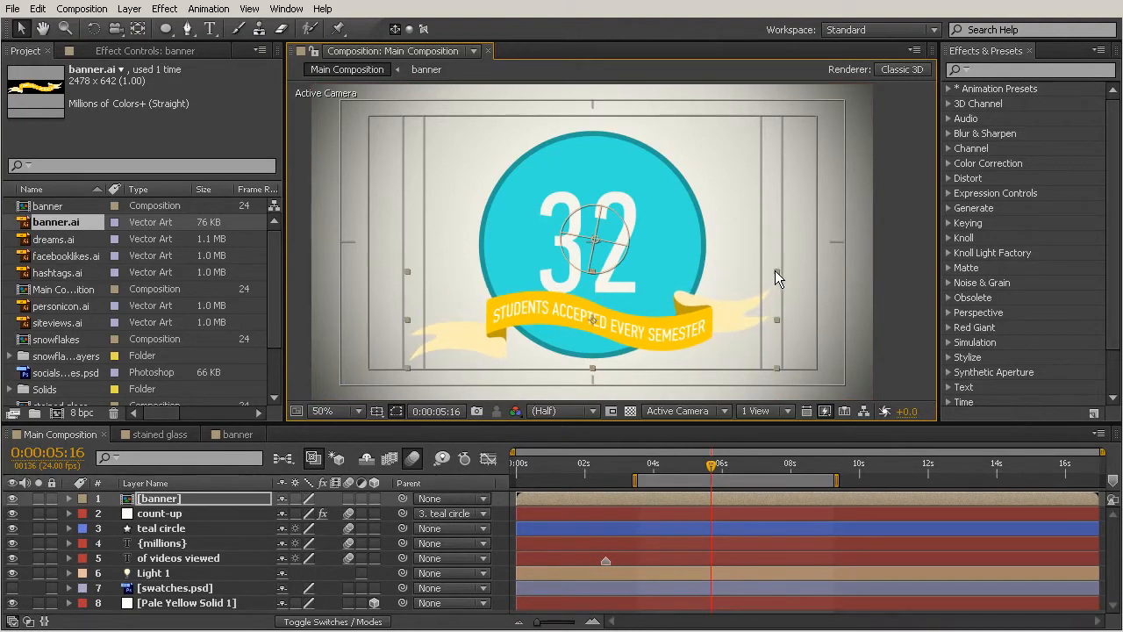
drag(585, 320, 585, 318)
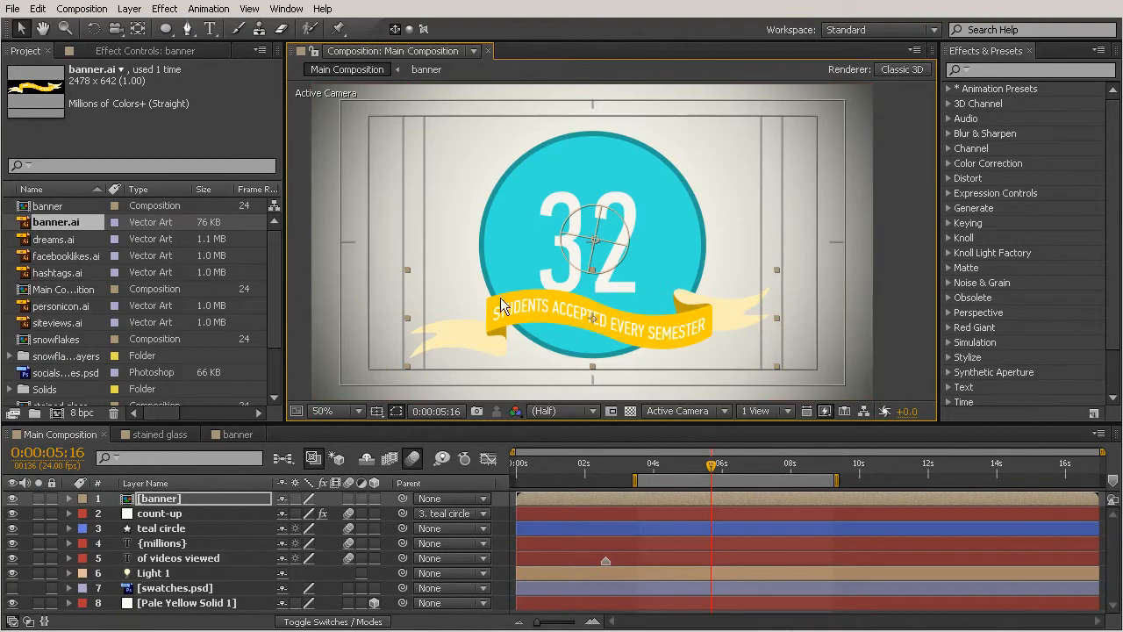
- Parent the banner layer to the teal circle layer at 0:00:05:00 and check that it follows at 0:00:02:15
drag(711, 465, 688, 481)
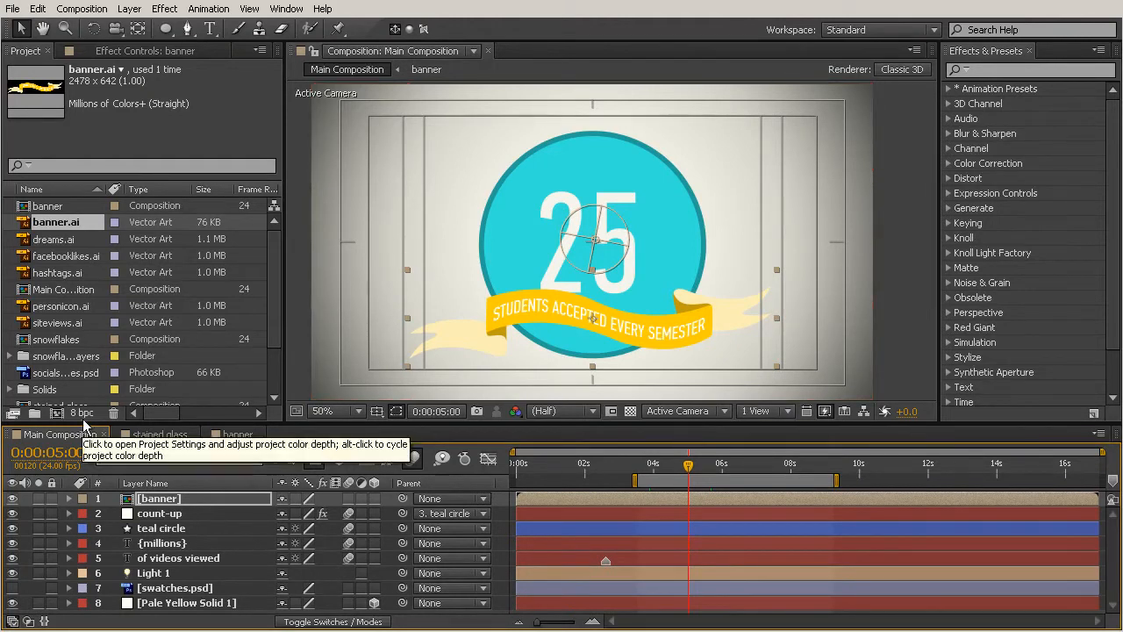
click(190, 505)
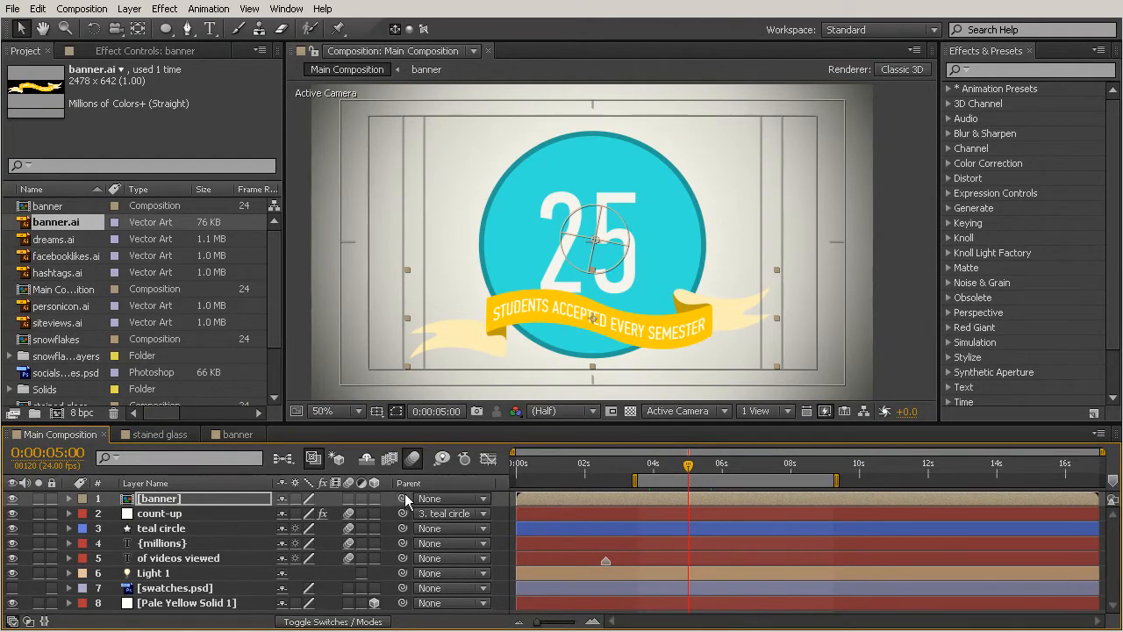
drag(403, 499, 147, 535)
drag(689, 464, 607, 467)
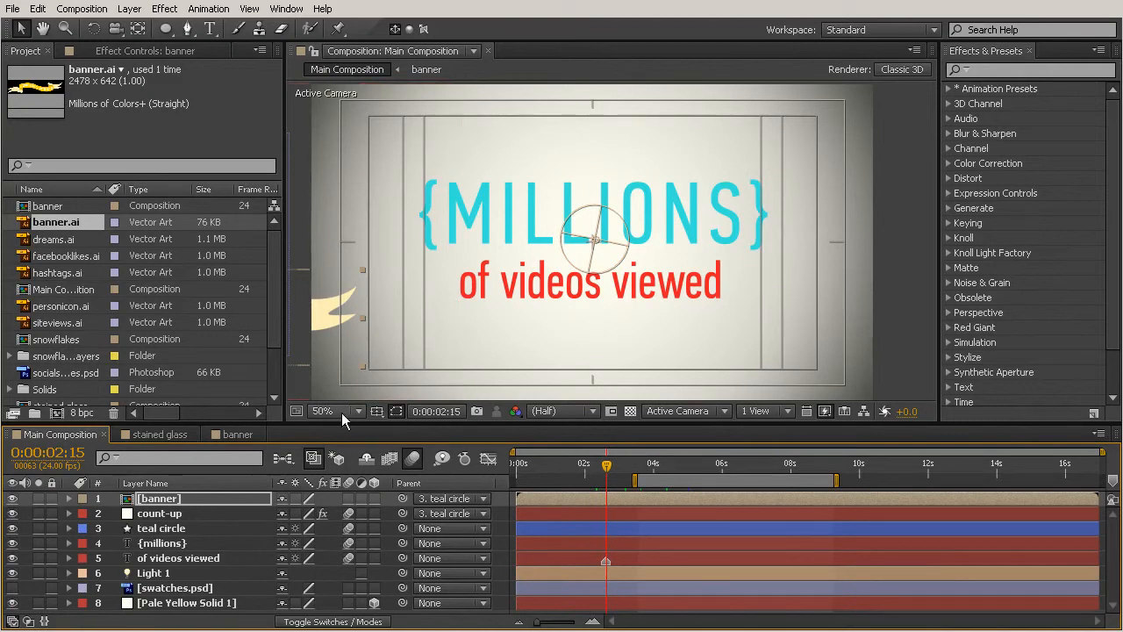
- Start the work area at about one second and set the teal circle's first Position keyframe at 0:00:03:16 to X -417.1
click(172, 530)
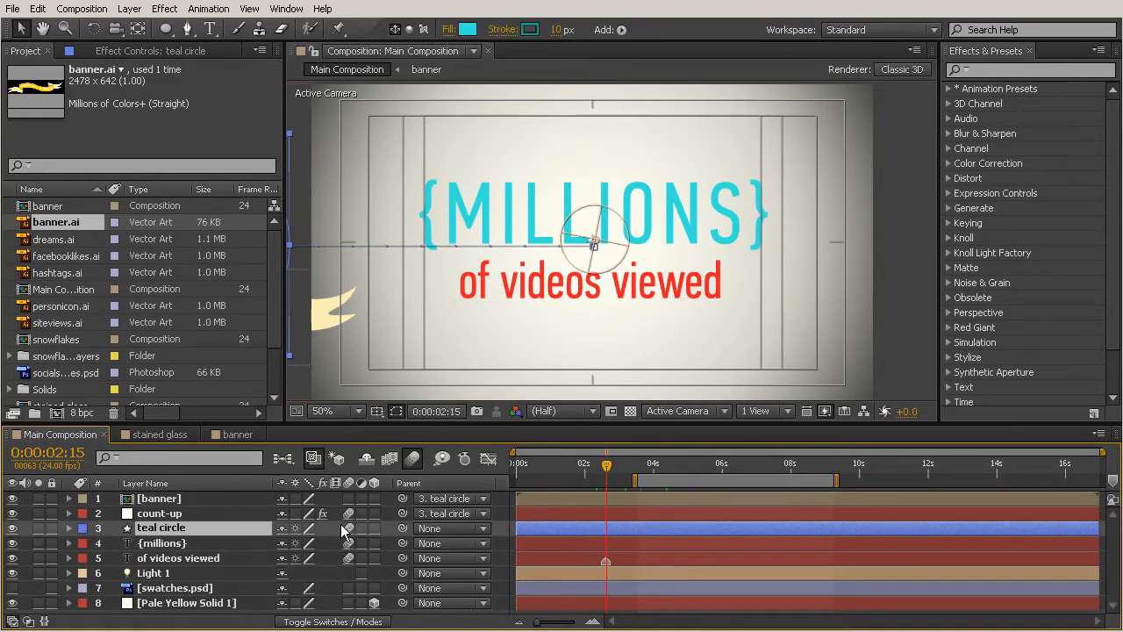
key(p)
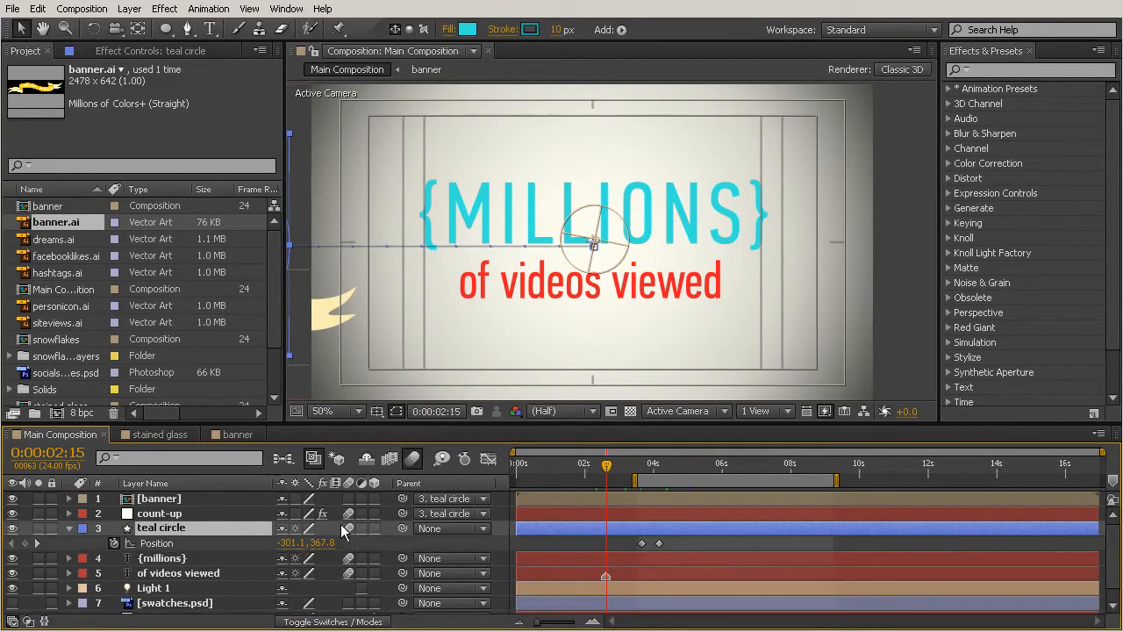
click(640, 460)
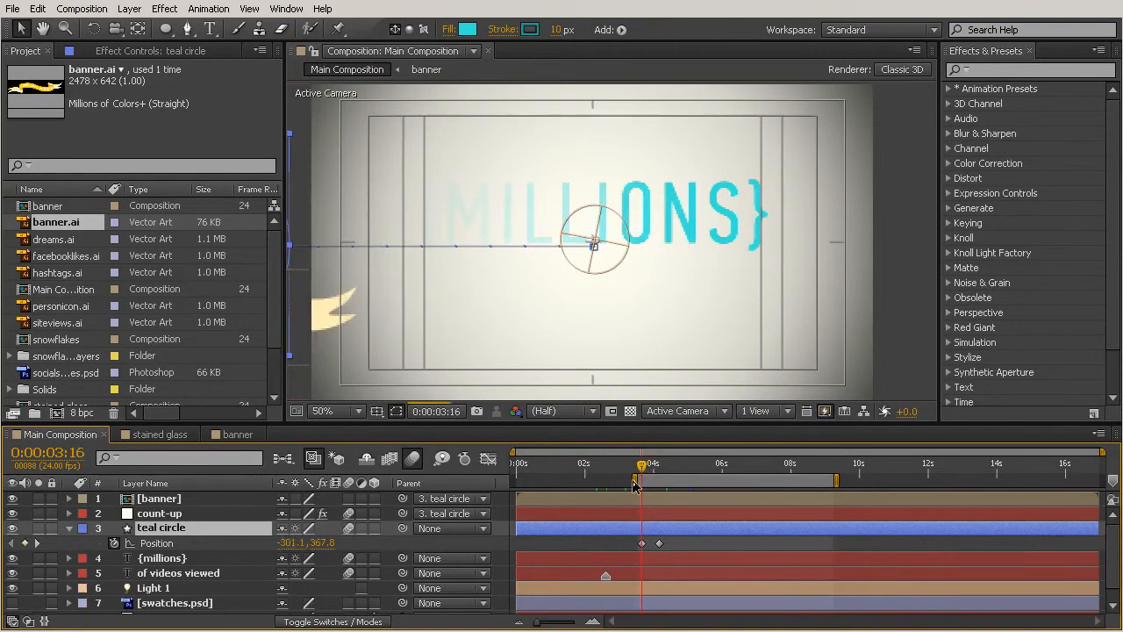
drag(632, 481, 551, 481)
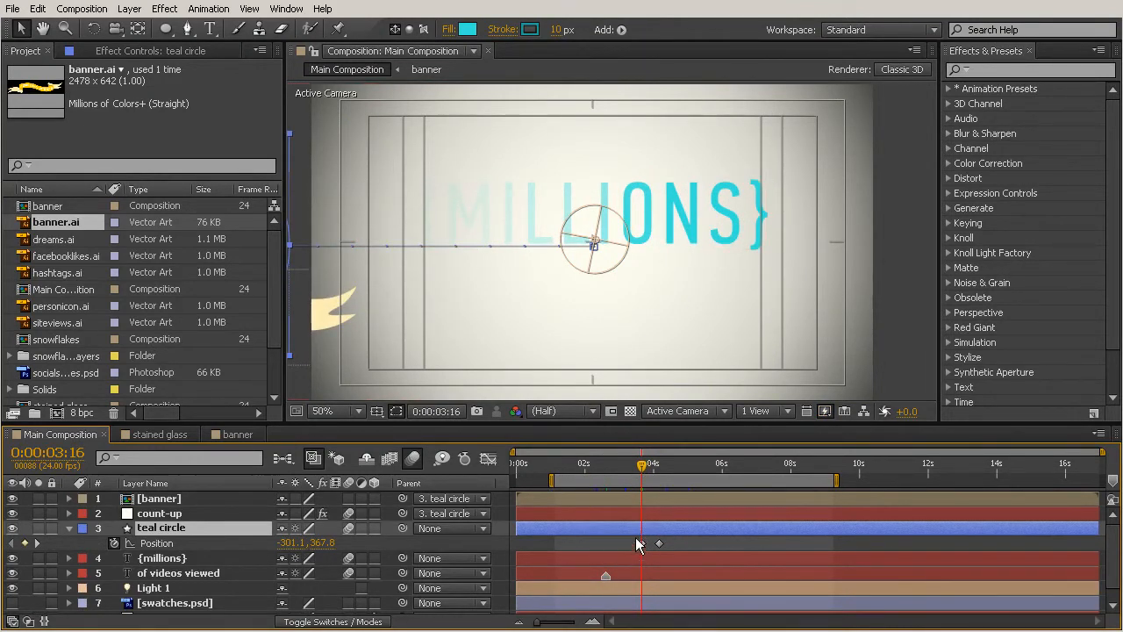
drag(285, 543, 189, 544)
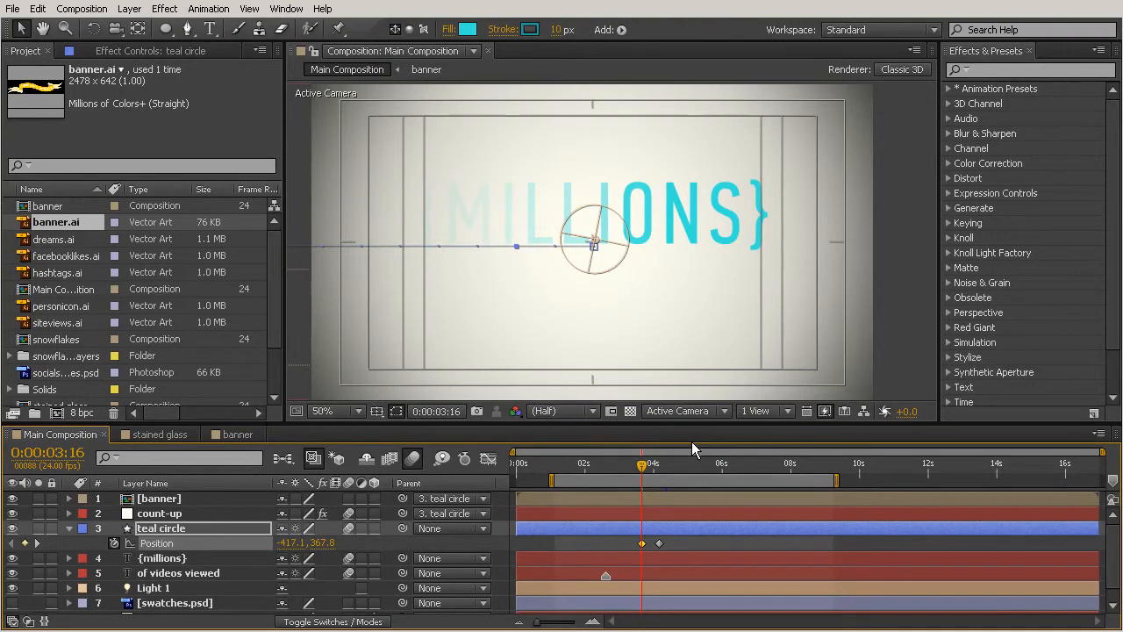
- Enable motion blur on the banner layer and check the circle and banner's slide-in between 0:00:03:16 and 0:00:04:11
click(646, 463)
drag(648, 466, 661, 466)
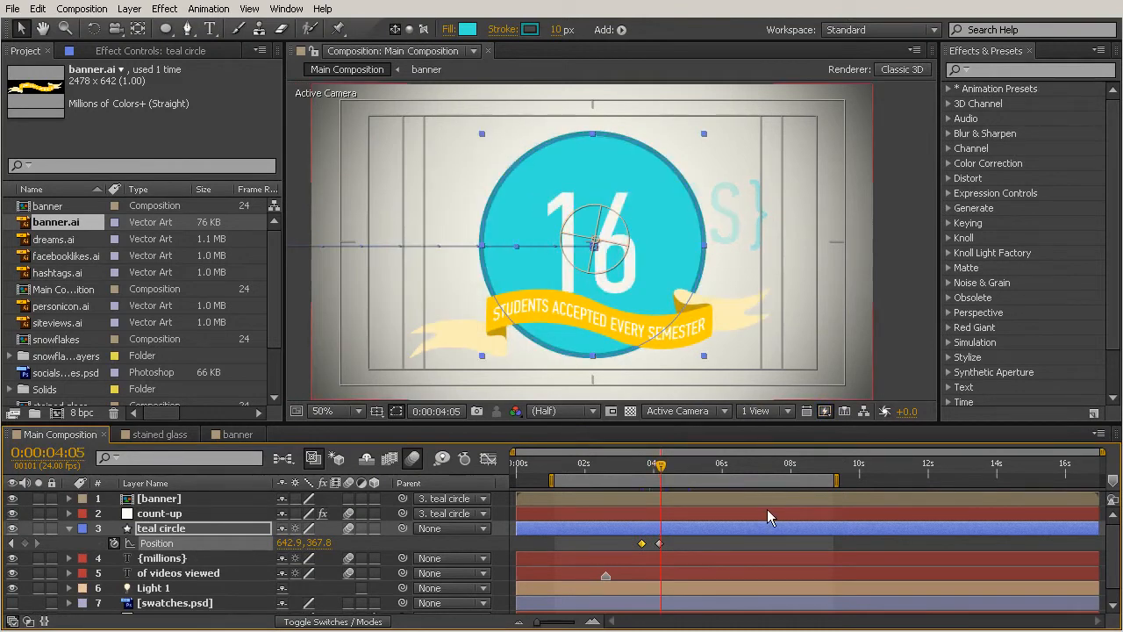
click(645, 466)
click(650, 466)
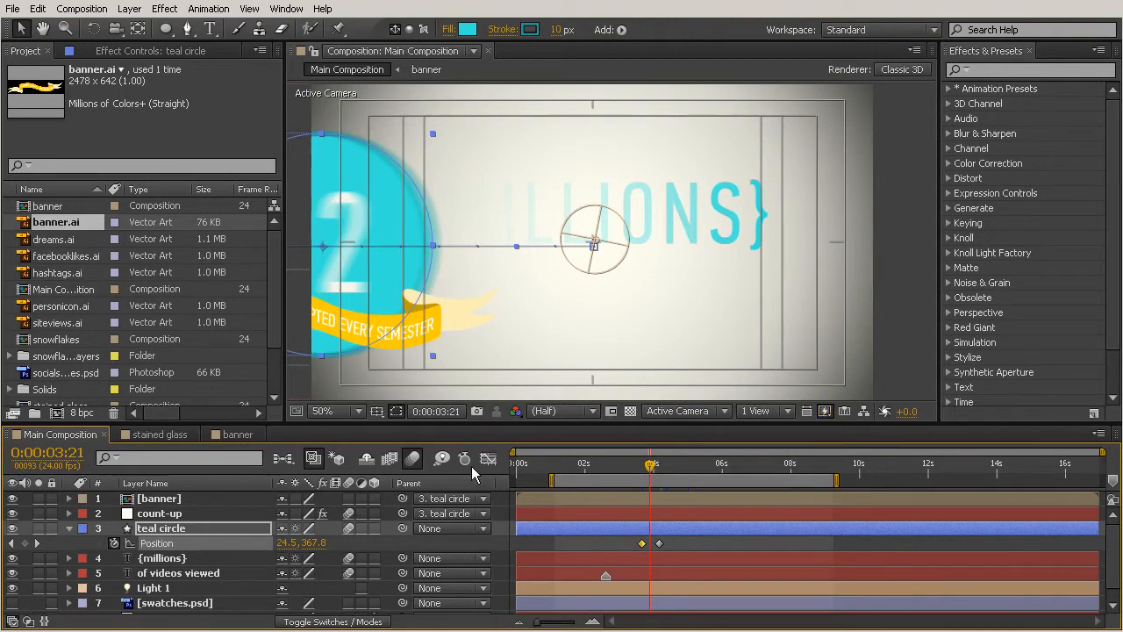
click(348, 498)
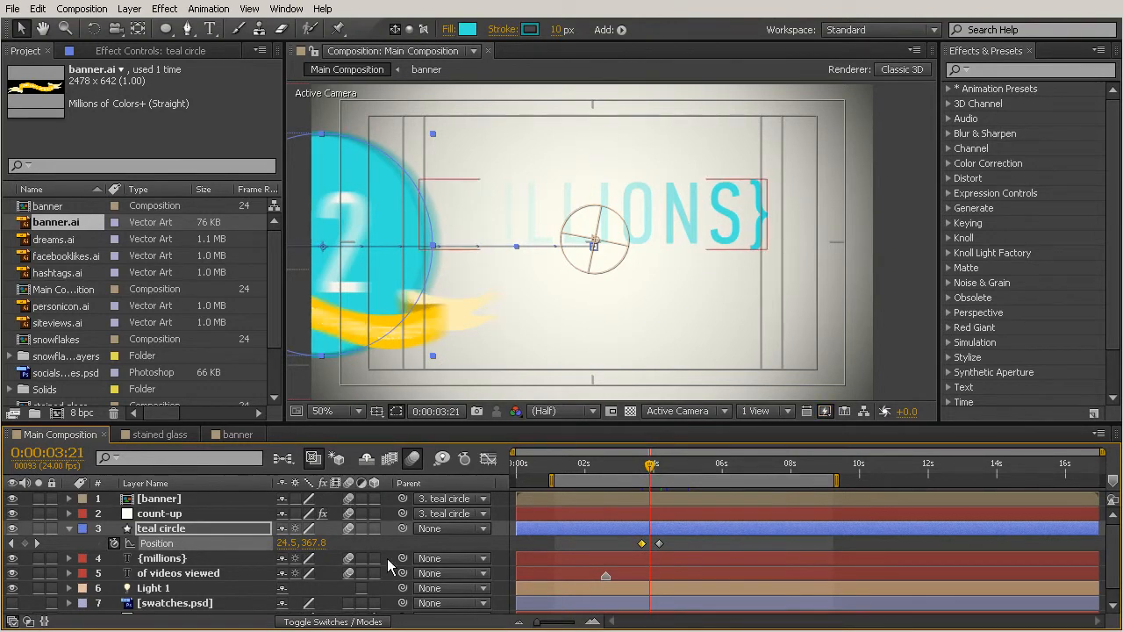
drag(650, 466, 669, 472)
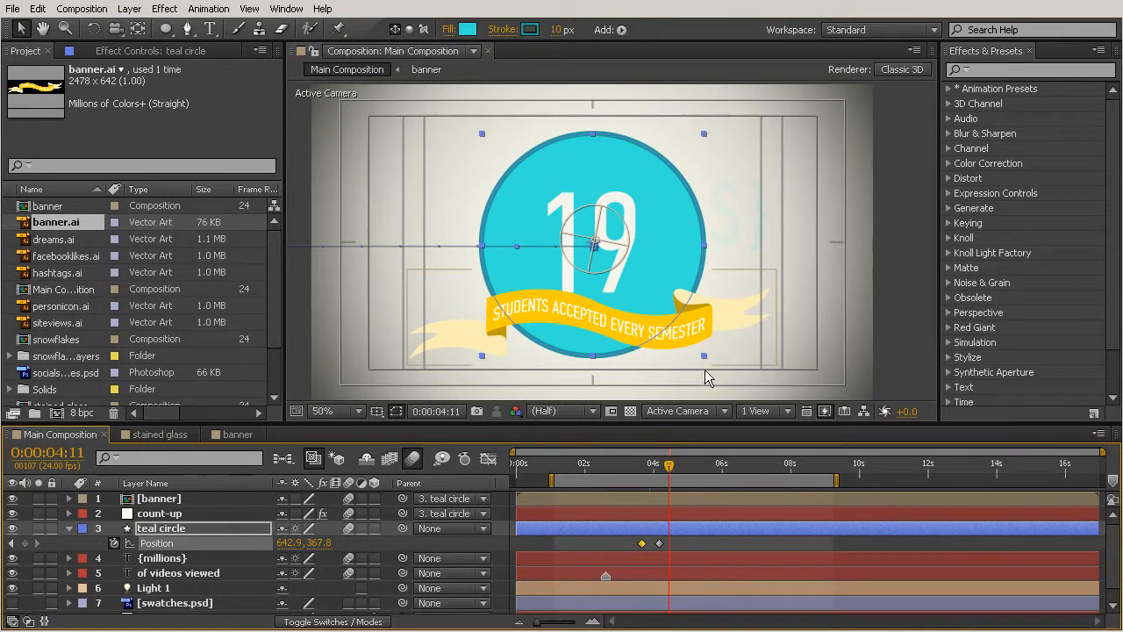
- Open the nested banner composition from its layer in Main Composition
click(586, 496)
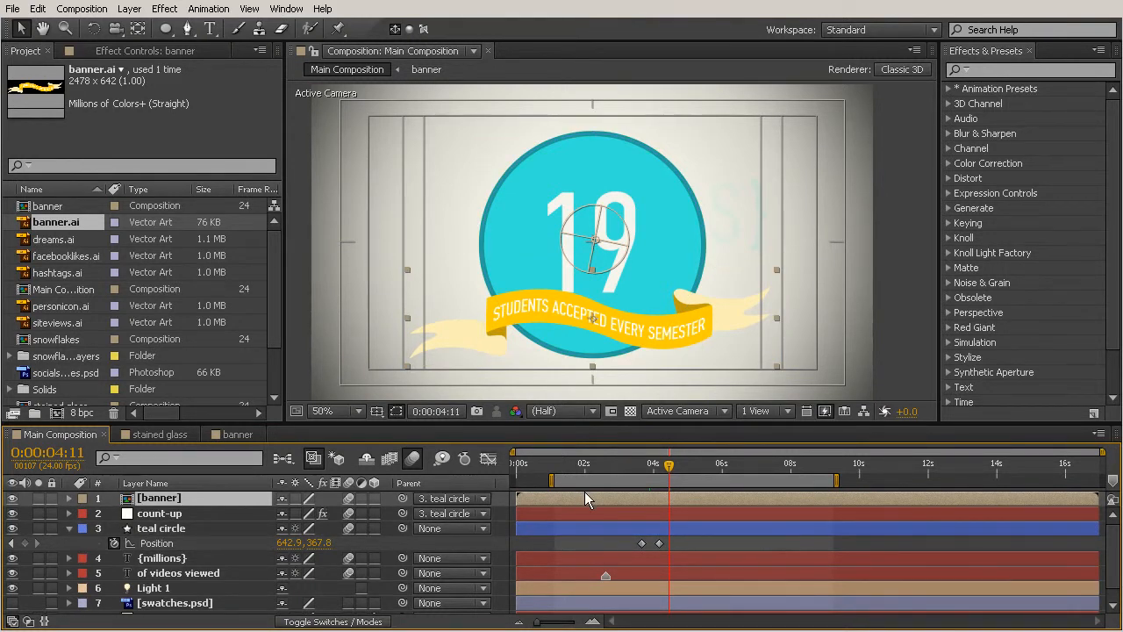
double_click(158, 498)
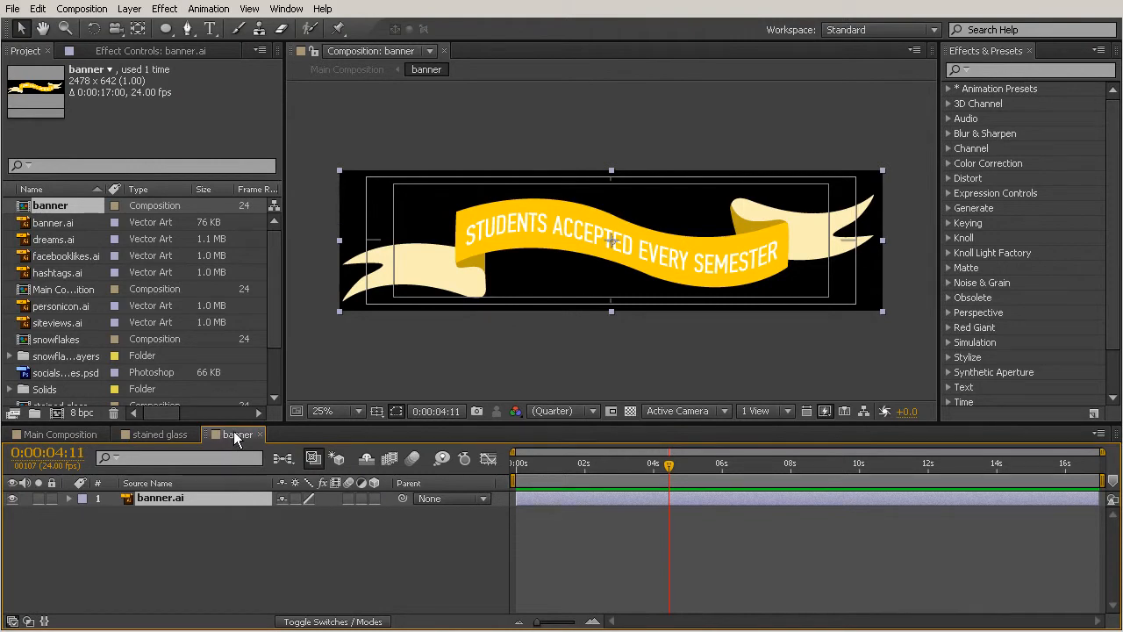
click(63, 437)
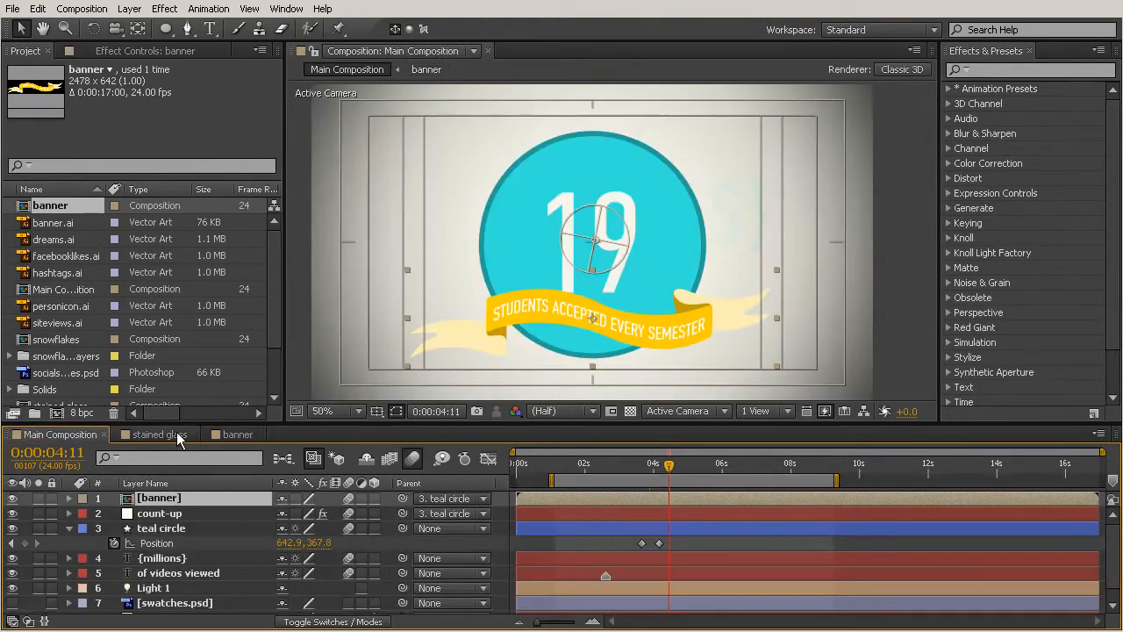
click(234, 436)
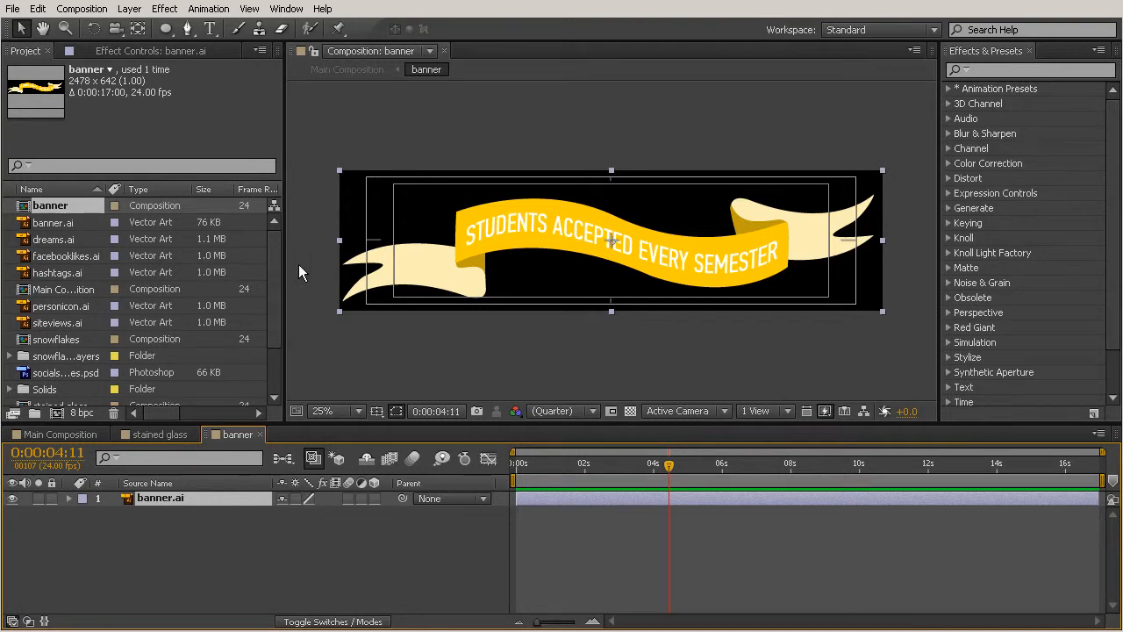
- Add swatches.psd above banner.ai in the banner composition and move the colour strip up along the ribbon's upper edge
drag(276, 265, 274, 317)
click(54, 376)
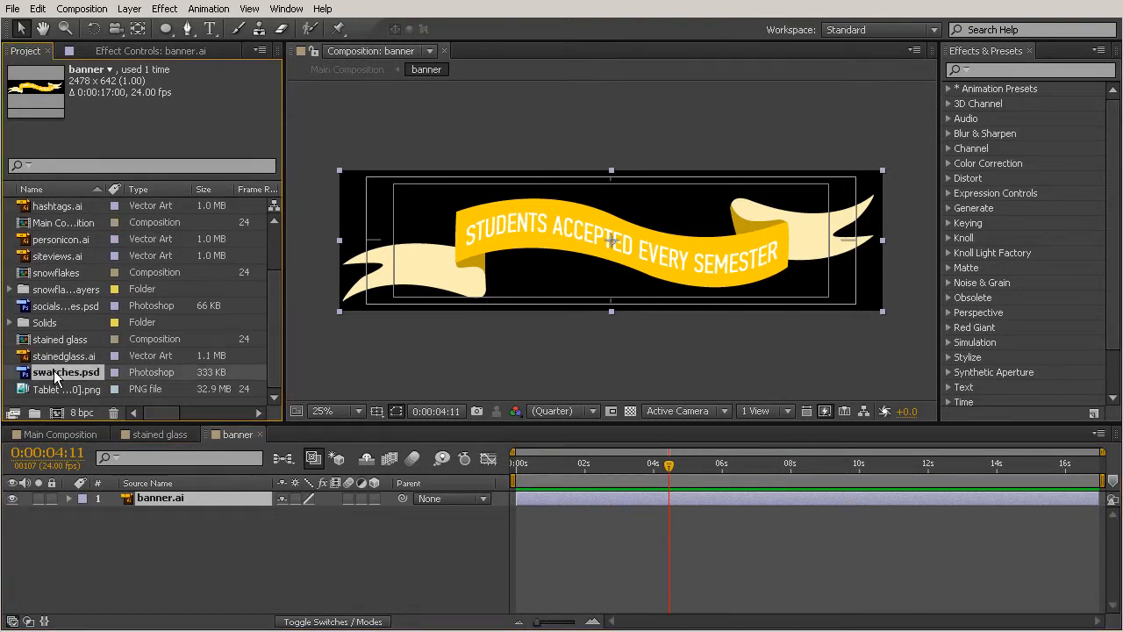
drag(145, 500, 145, 496)
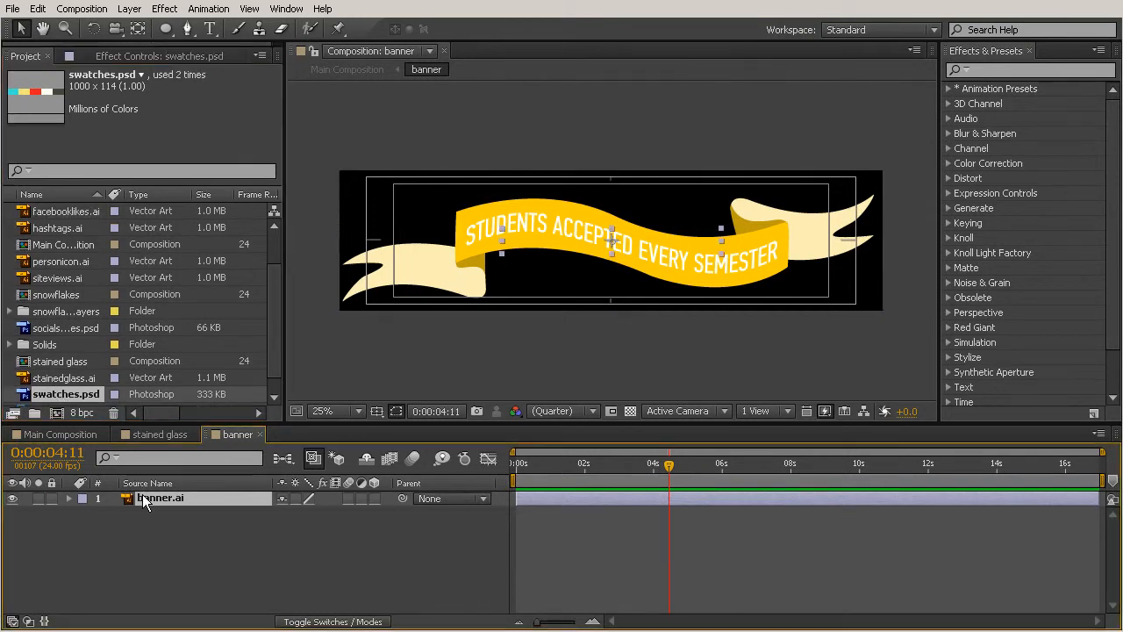
drag(689, 219, 681, 194)
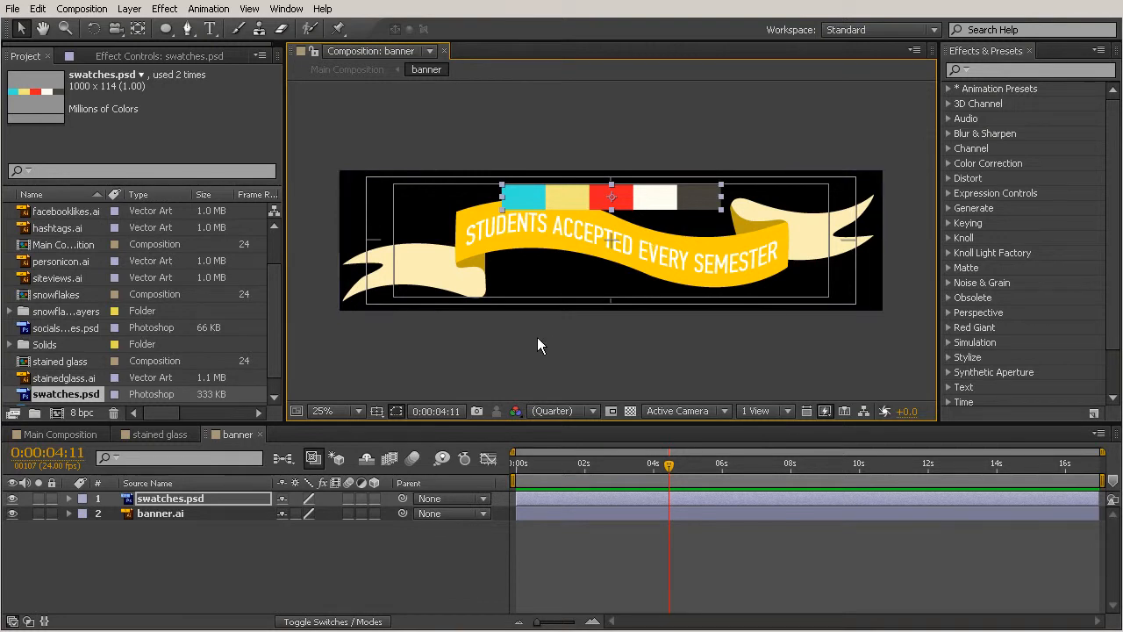
- Apply the Hue/Saturation colour correction effect to the banner.ai layer
click(172, 514)
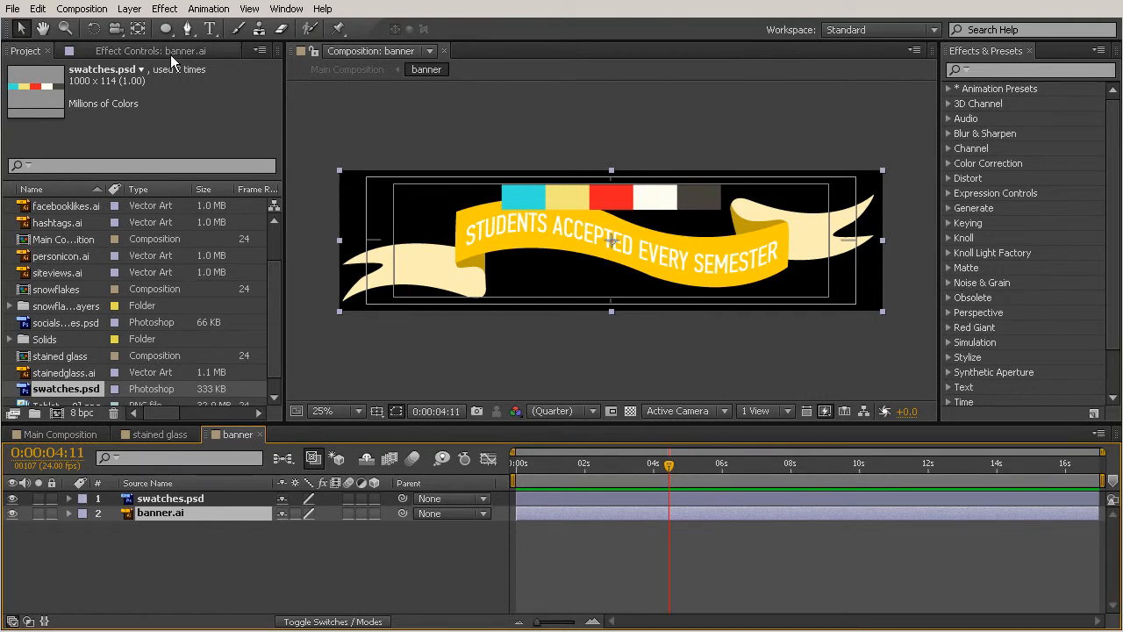
click(162, 10)
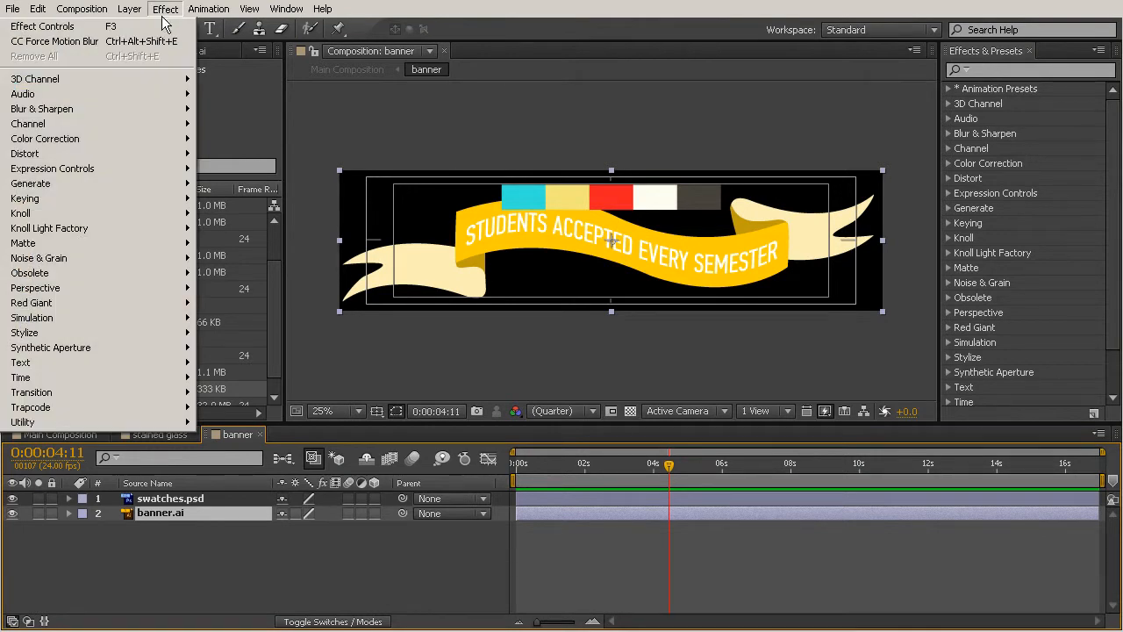
mouse_move(62, 142)
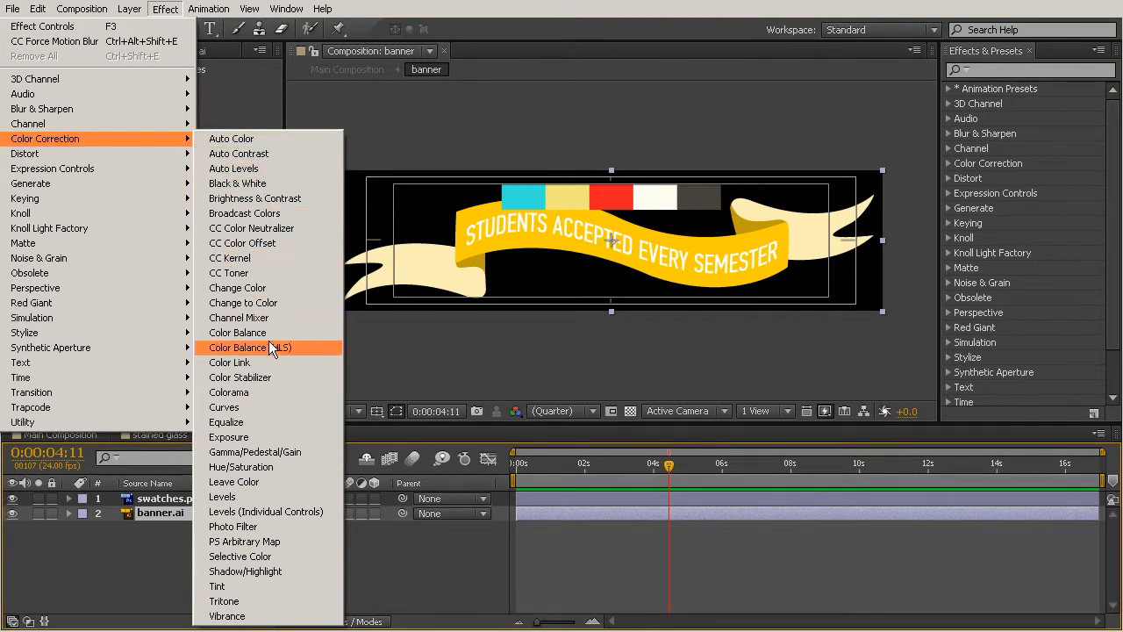
click(247, 470)
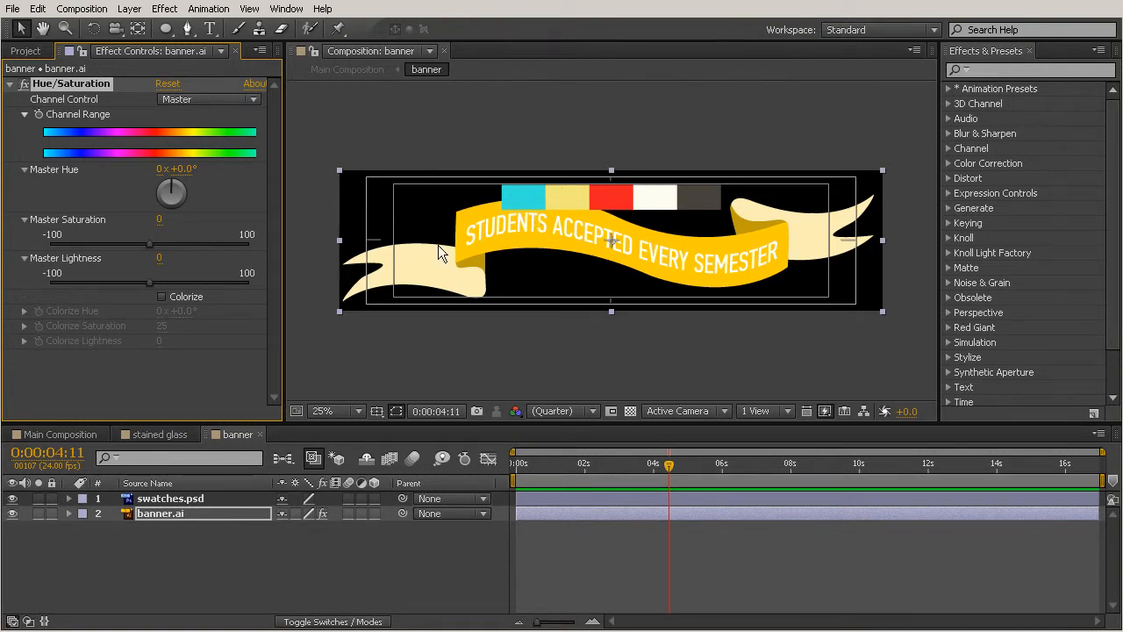
- Shift the swatches layer left so the colour strip starts above the left end of the ribbon's yellow section
key(period)
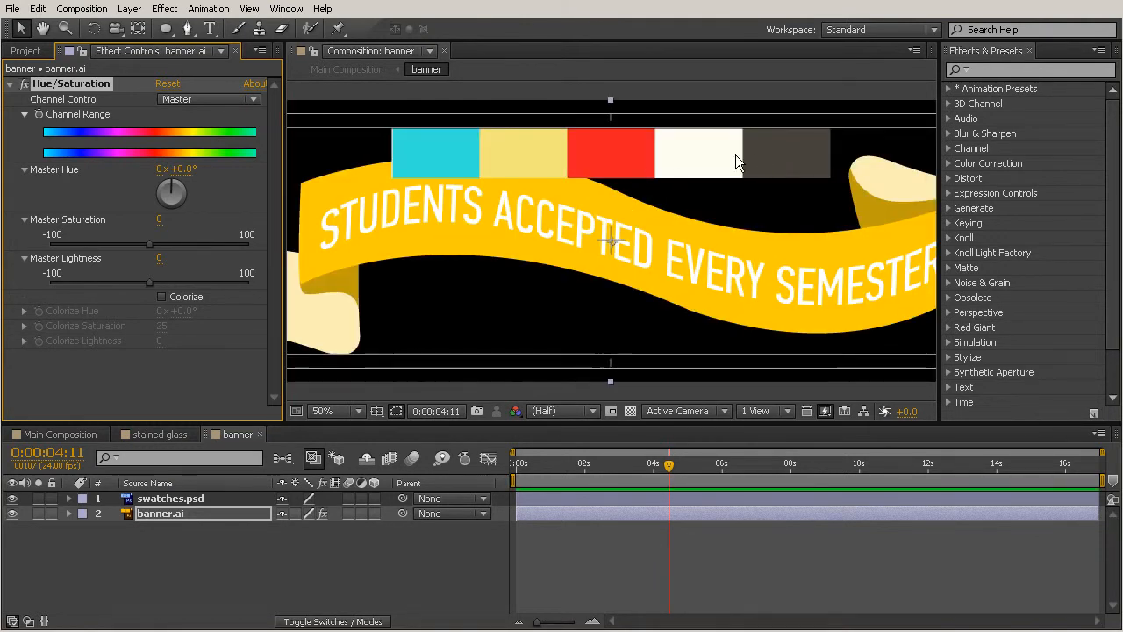
click(165, 502)
drag(776, 179, 683, 172)
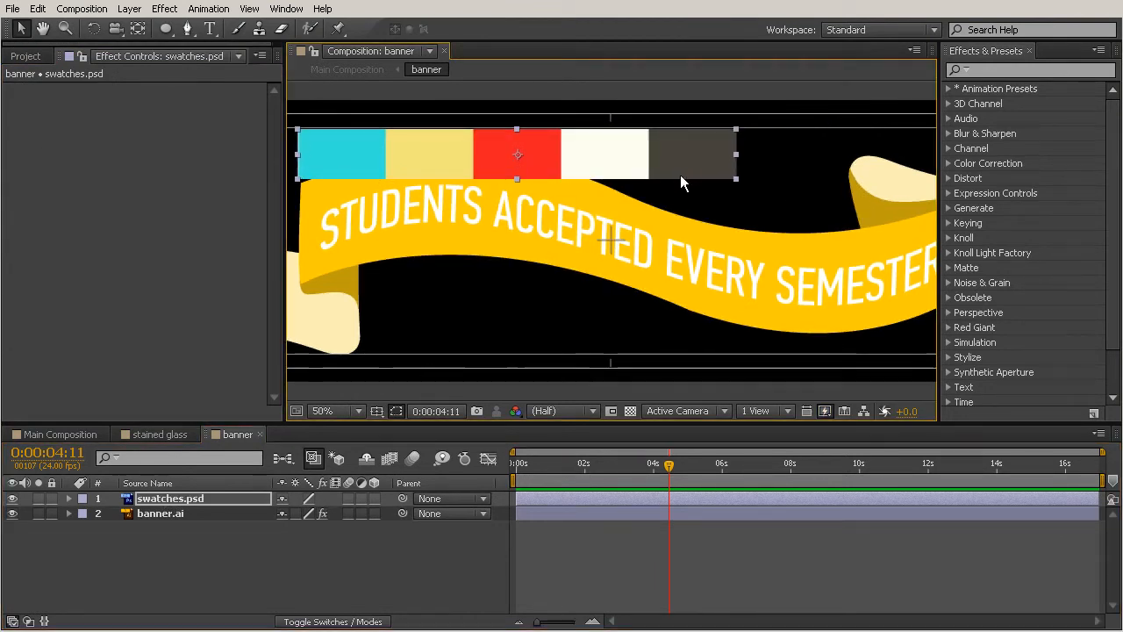
- Recolour banner.ai to match the red swatch with Hue/Saturation: Master Hue +299.0° and Master Lightness -7
click(179, 514)
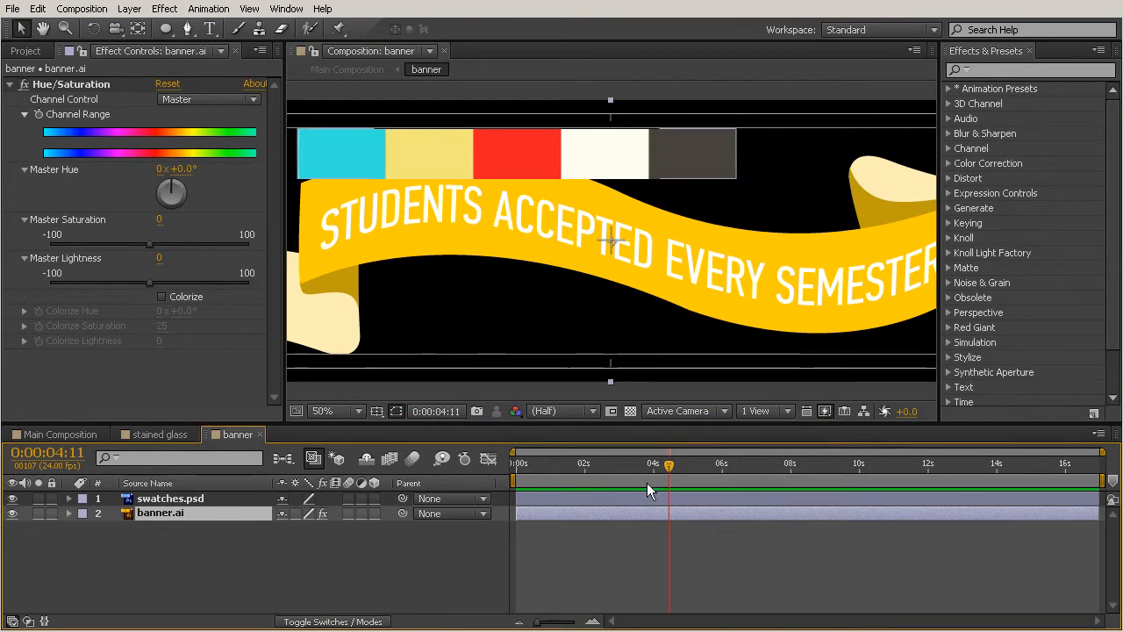
drag(182, 168, 471, 194)
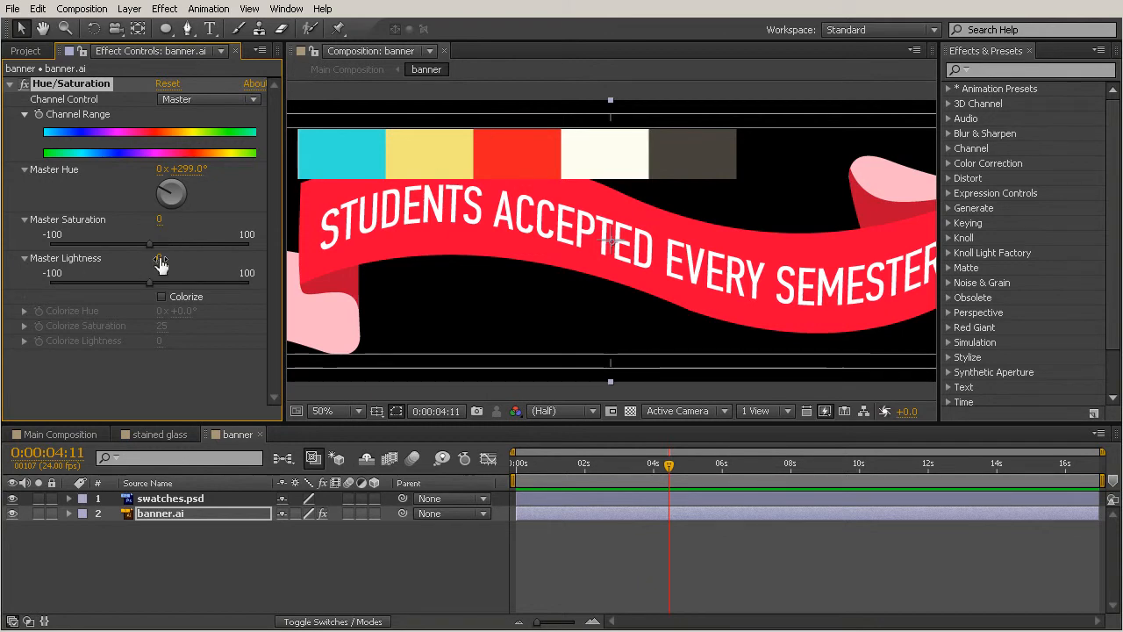
drag(160, 258, 155, 259)
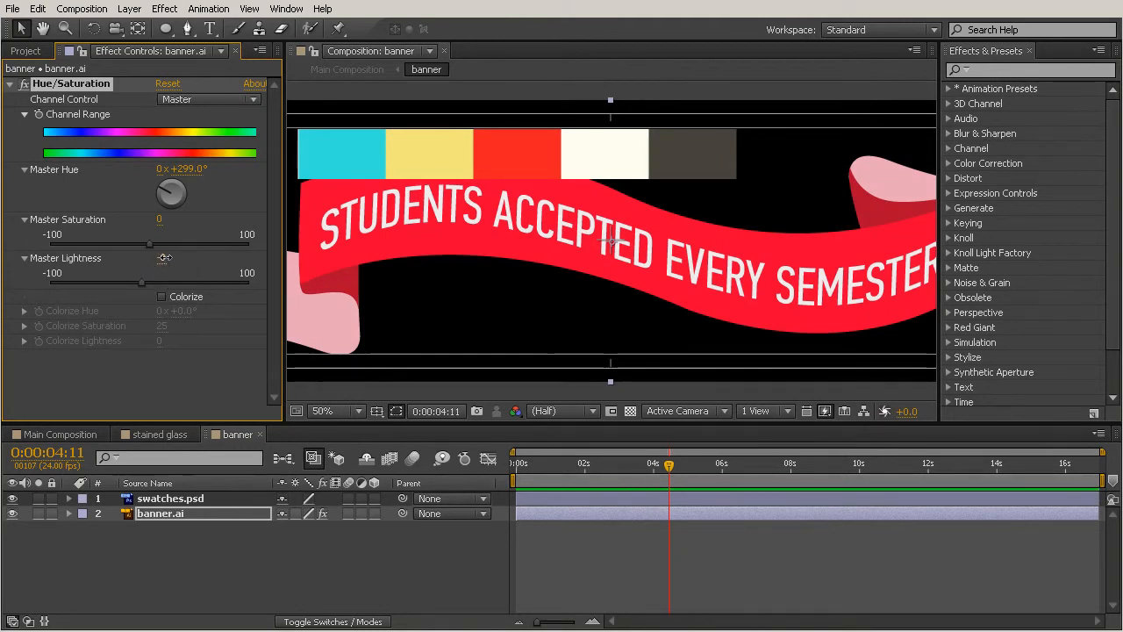
drag(164, 257, 167, 258)
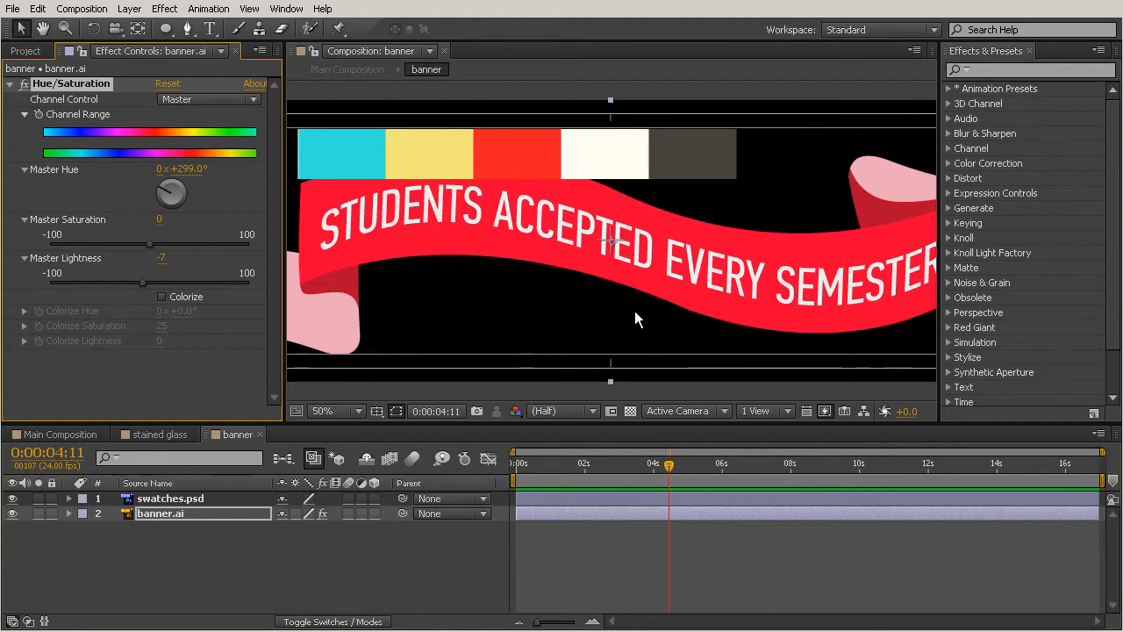
- Delete the swatches.psd reference layer from the banner composition
click(150, 500)
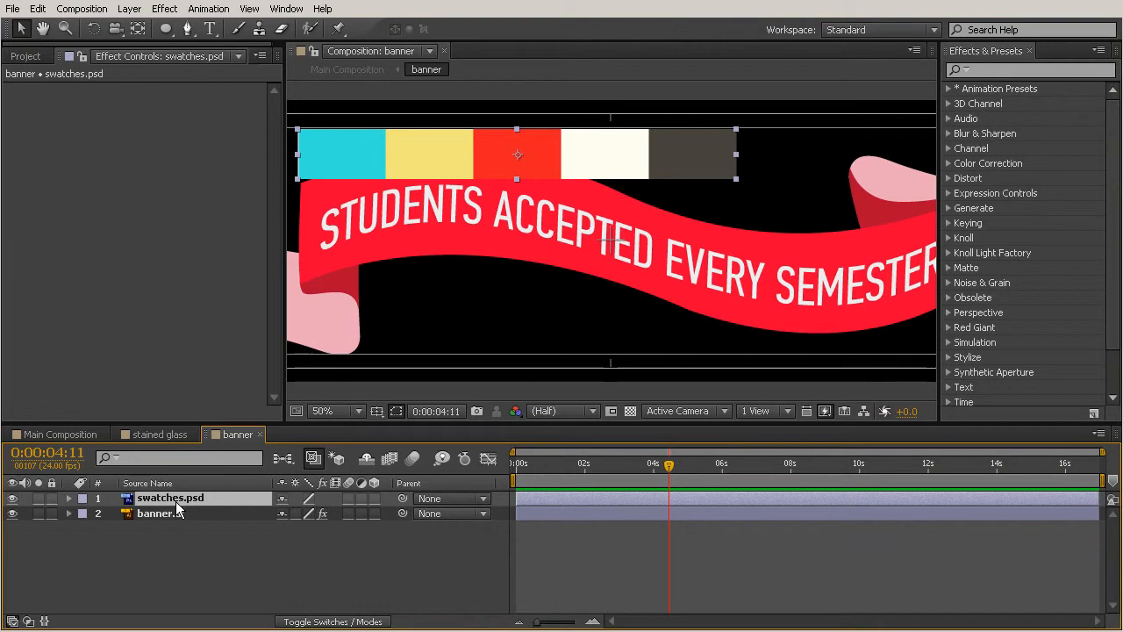
key(Delete)
scroll(629, 244, down, 2)
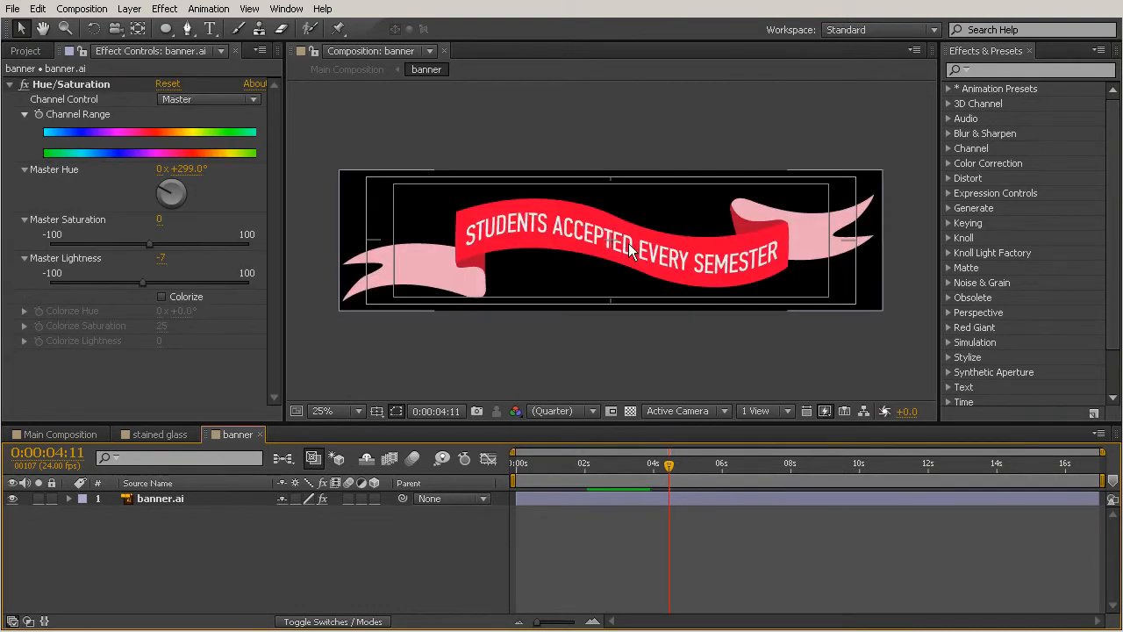
click(687, 347)
- Return to Main Composition and check the recoloured banner between 0:00:03:23 and 0:00:04:19
drag(664, 464, 491, 500)
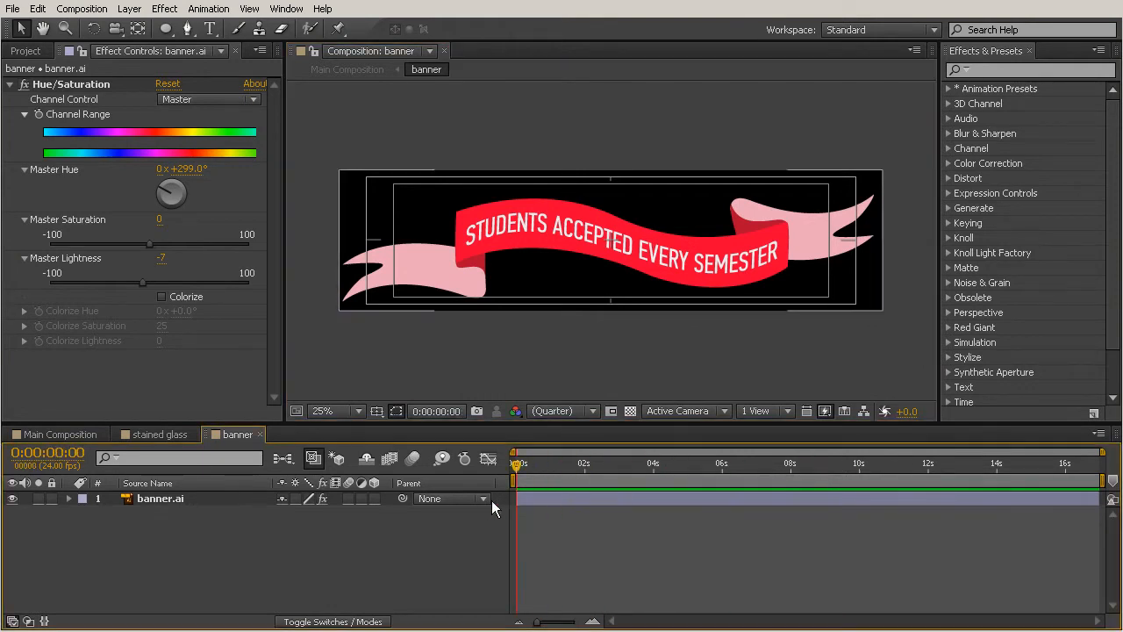
click(37, 432)
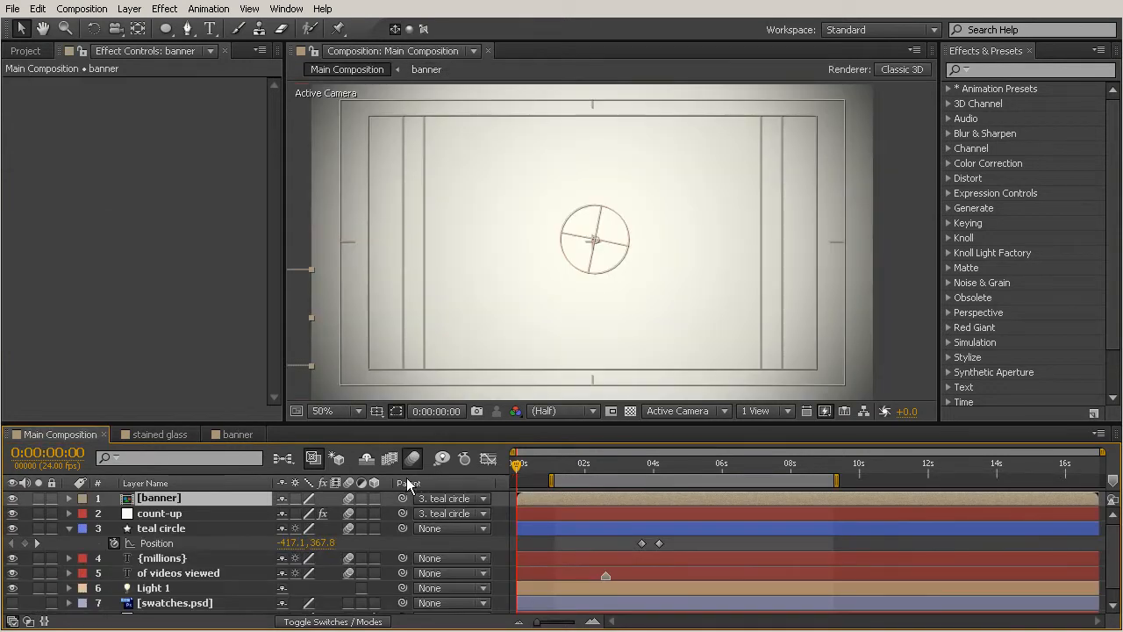
click(652, 463)
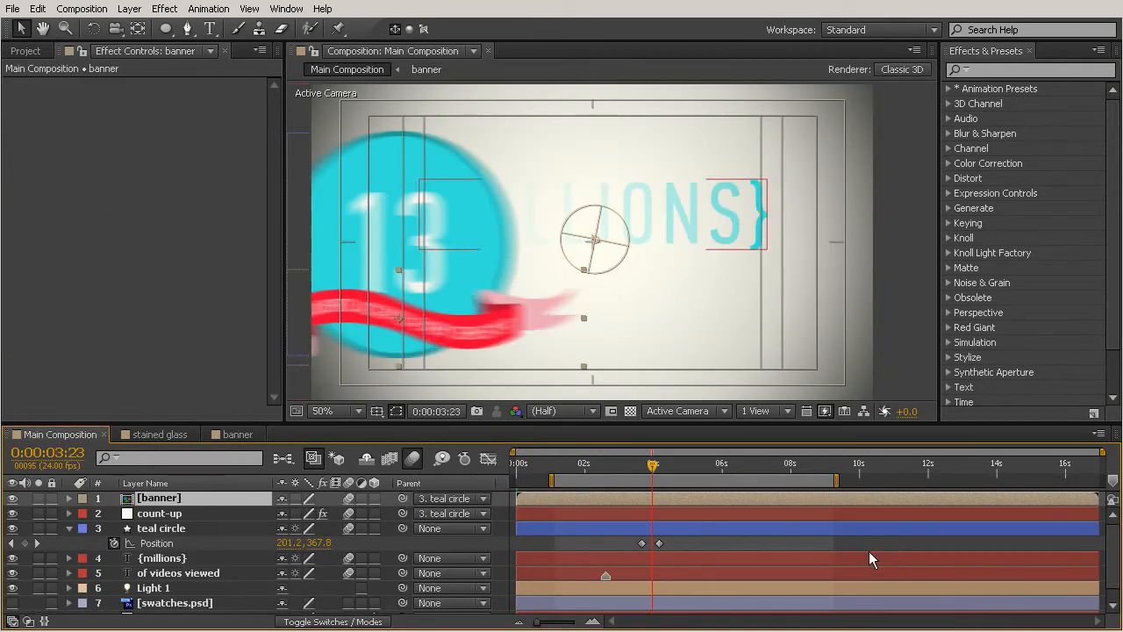
drag(652, 463, 685, 479)
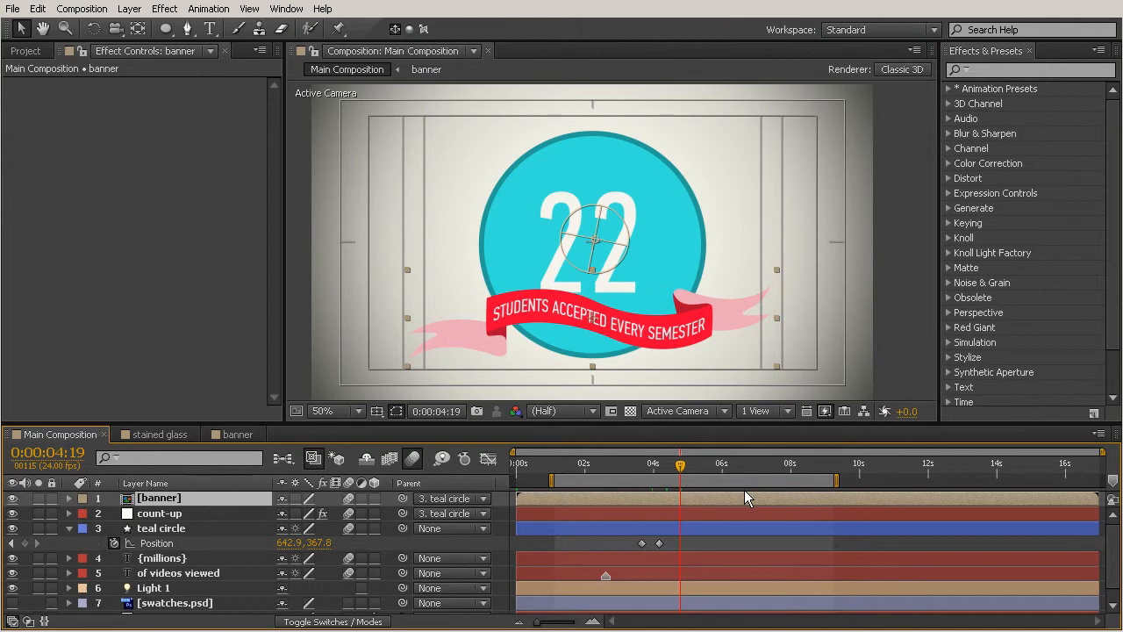
- Place the original banner.ai footage in Main Composition to compare it with the recoloured banner, and remove it again
click(25, 51)
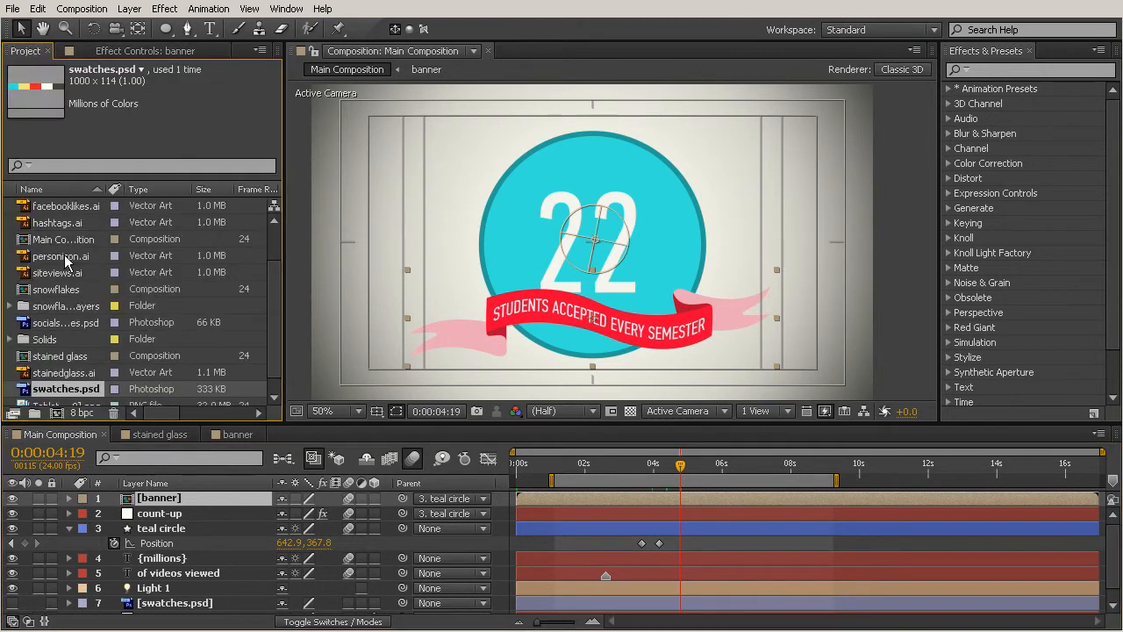
scroll(83, 268, up, 1)
click(59, 225)
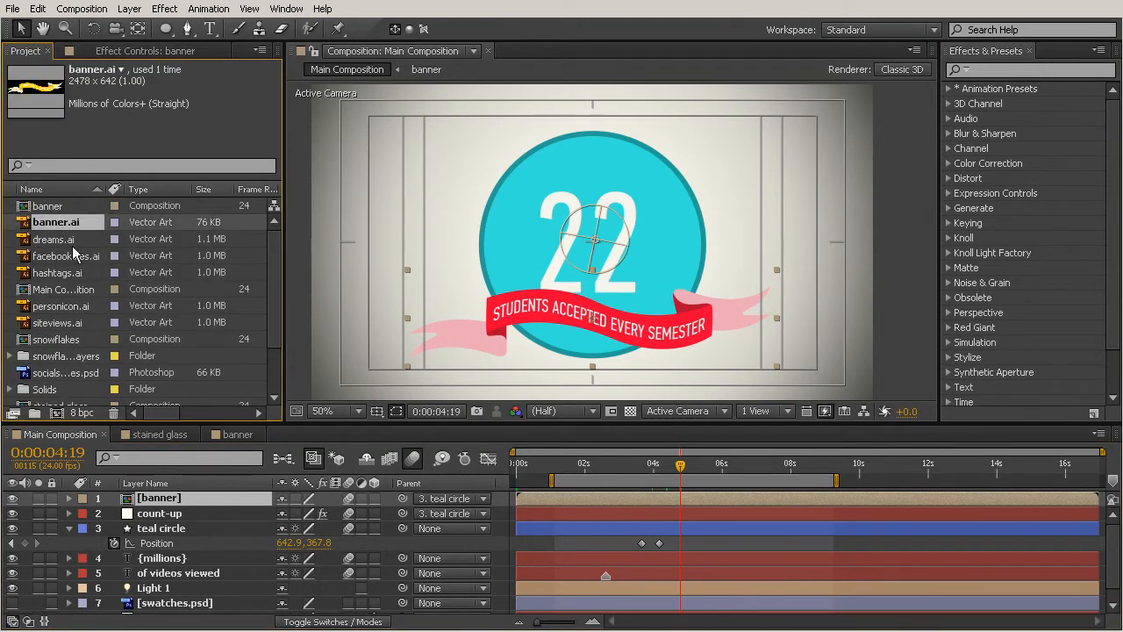
drag(42, 226, 606, 344)
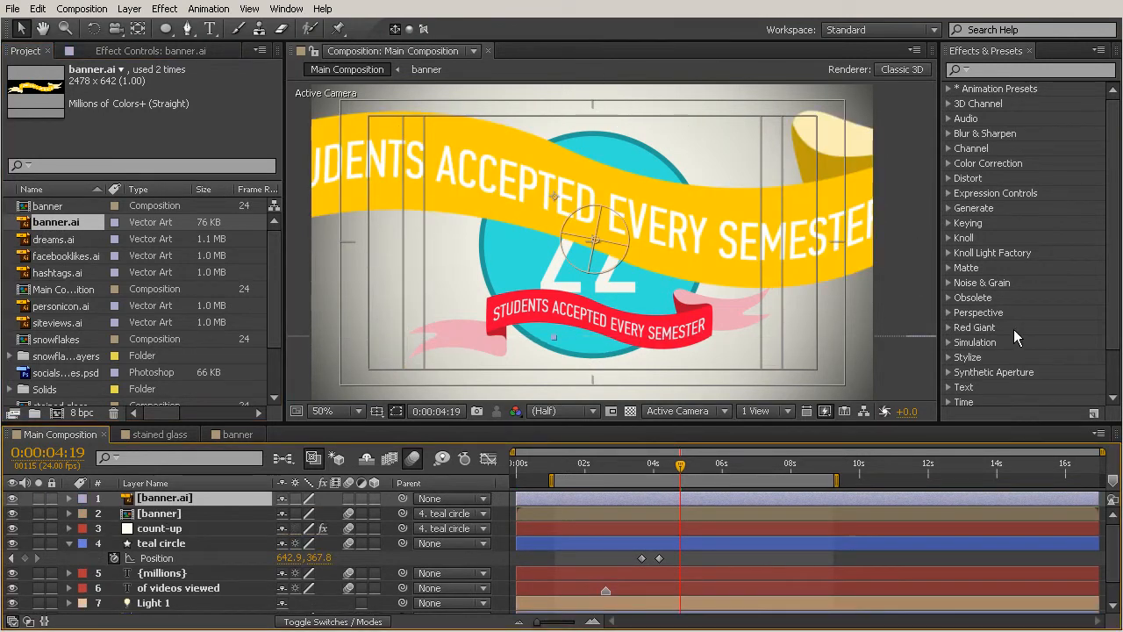
key(Delete)
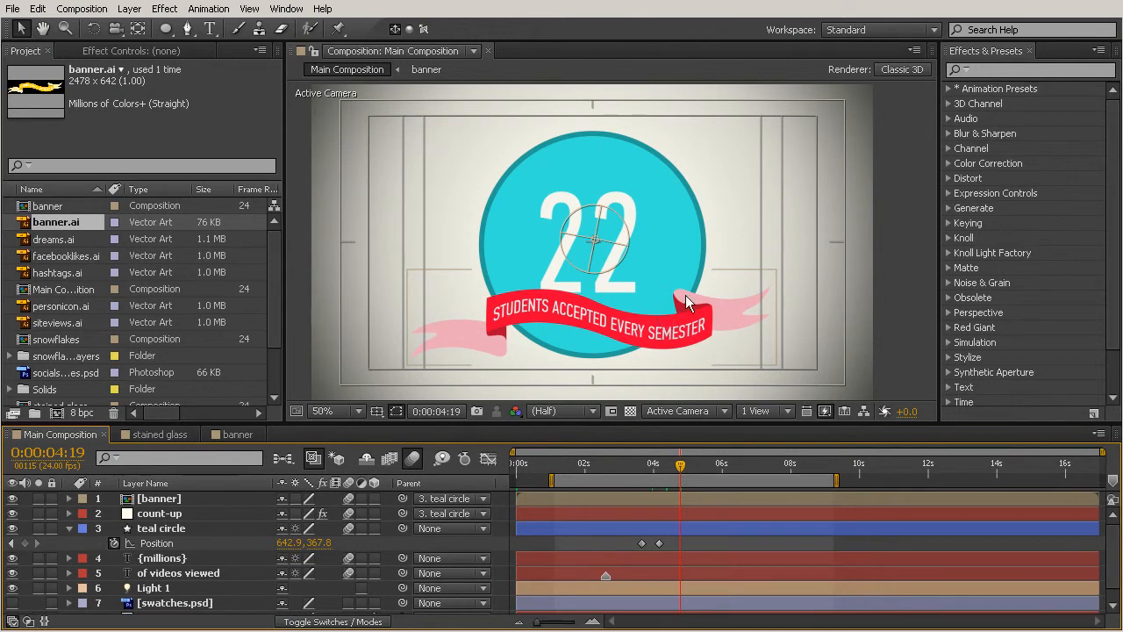
- Reopen the banner composition and place stainedglass.ai on the ribbon's left pink tail
click(40, 208)
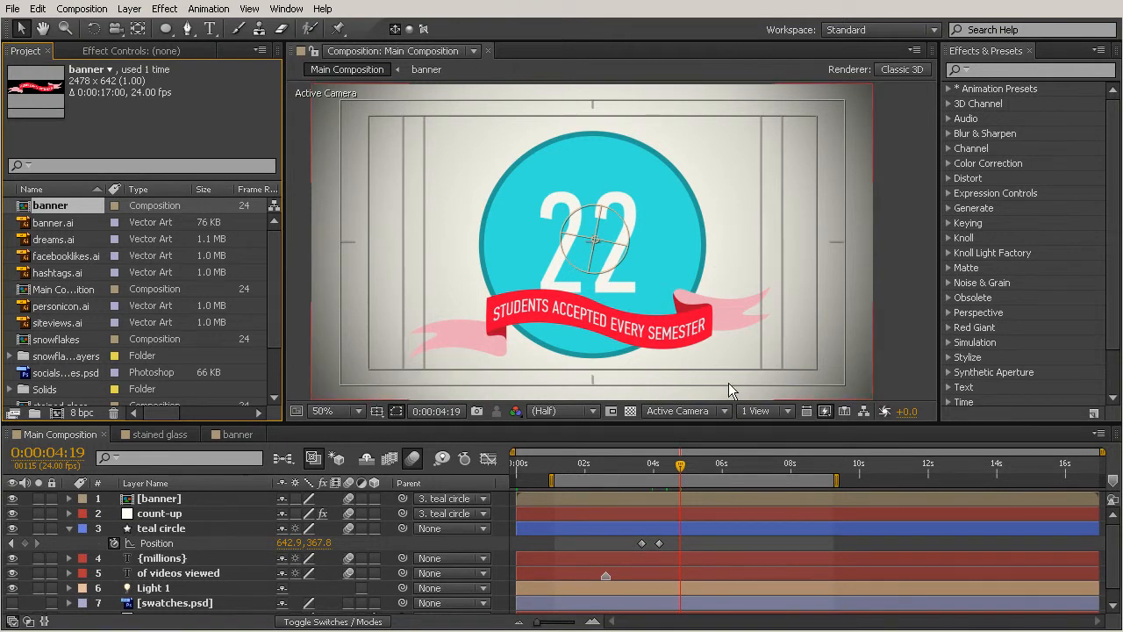
double_click(612, 493)
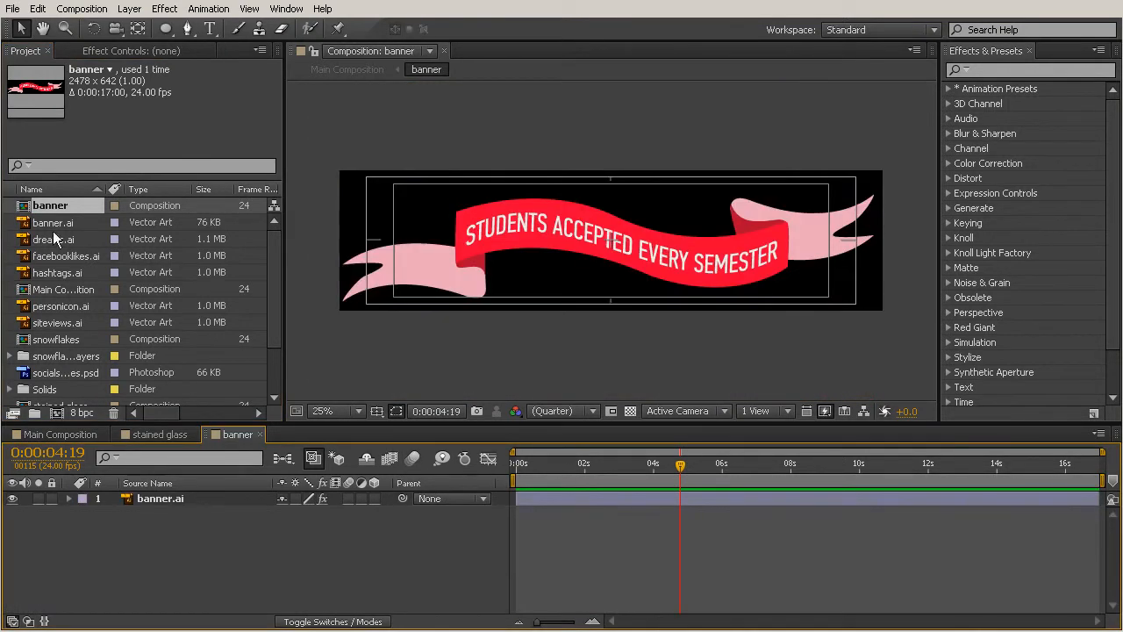
scroll(63, 357, down, 2)
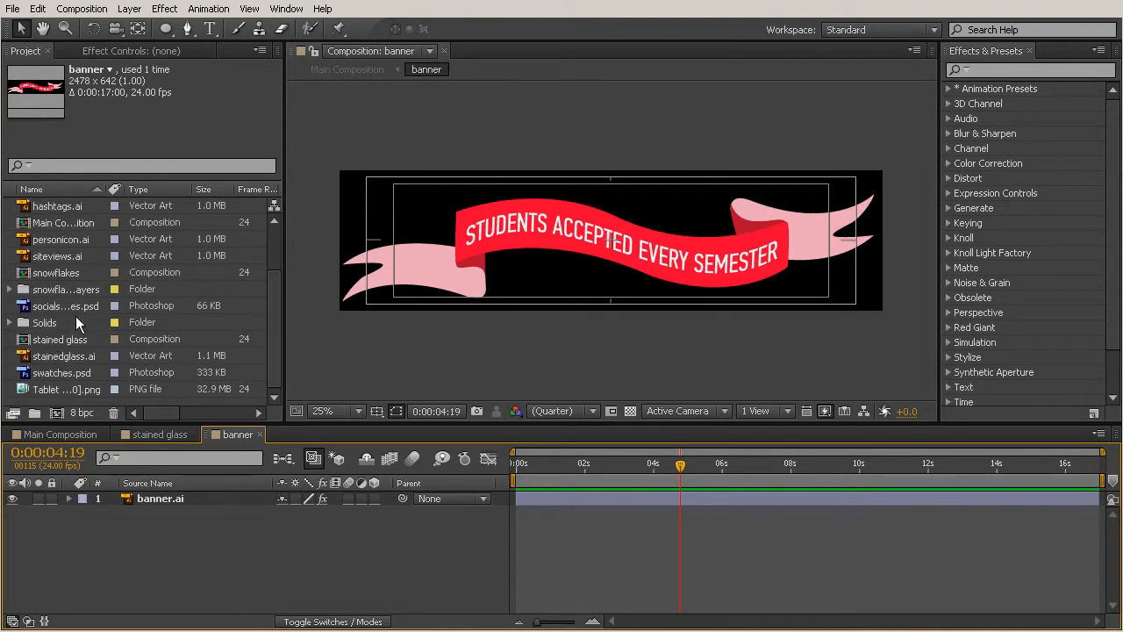
click(55, 355)
drag(54, 355, 443, 273)
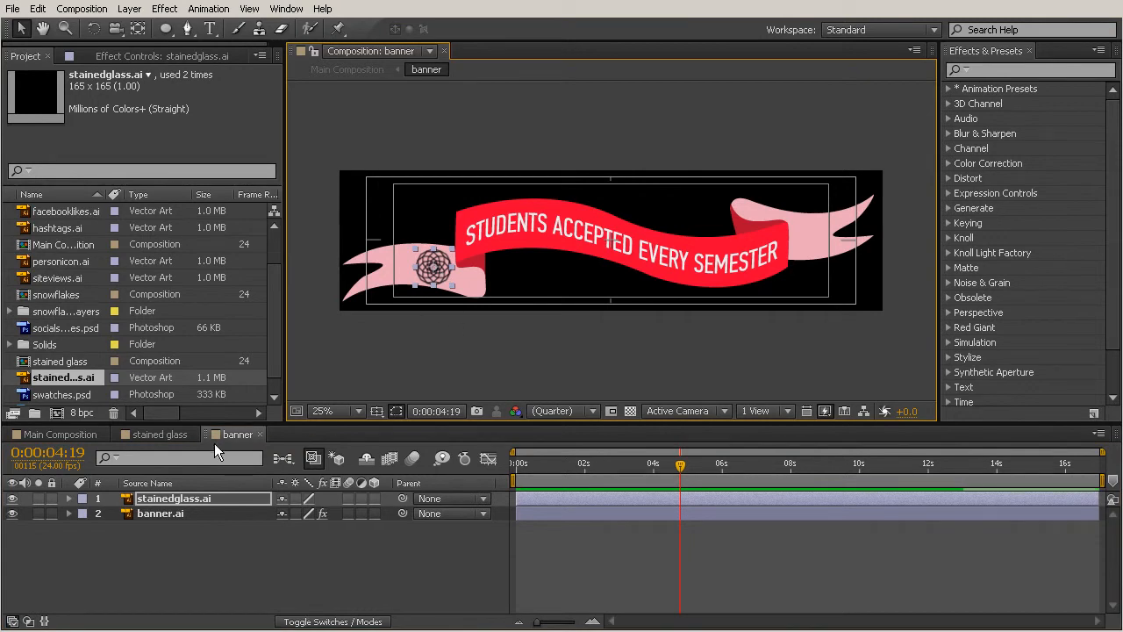
- Check the stained-glass emblem on the banner in Main Composition, review the top three layers and collapse the teal circle's properties
click(63, 436)
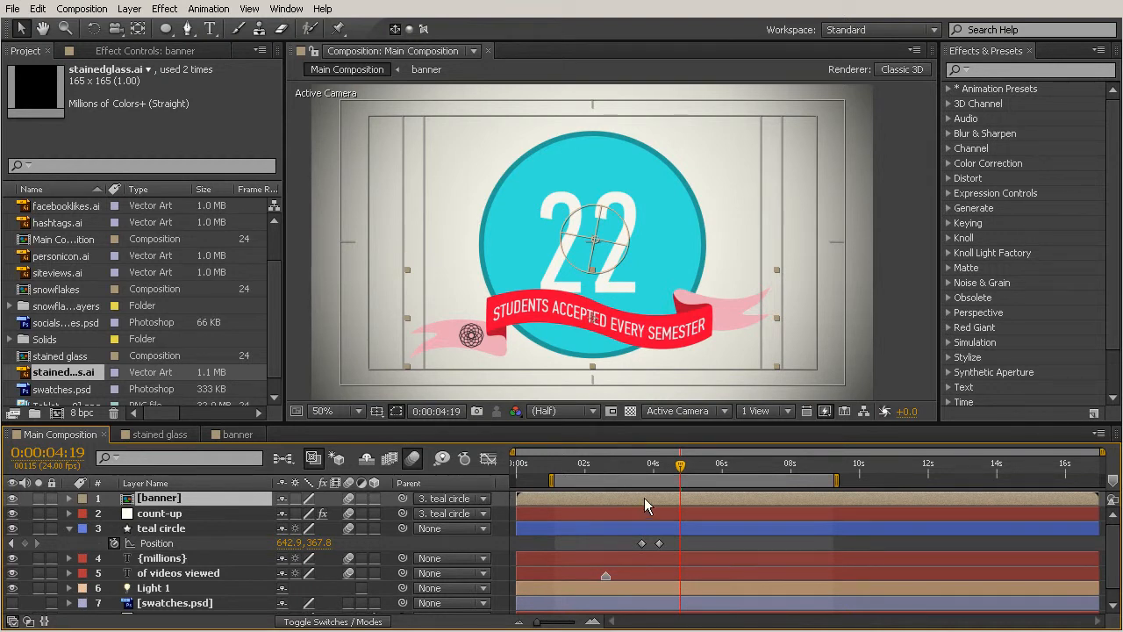
click(651, 535)
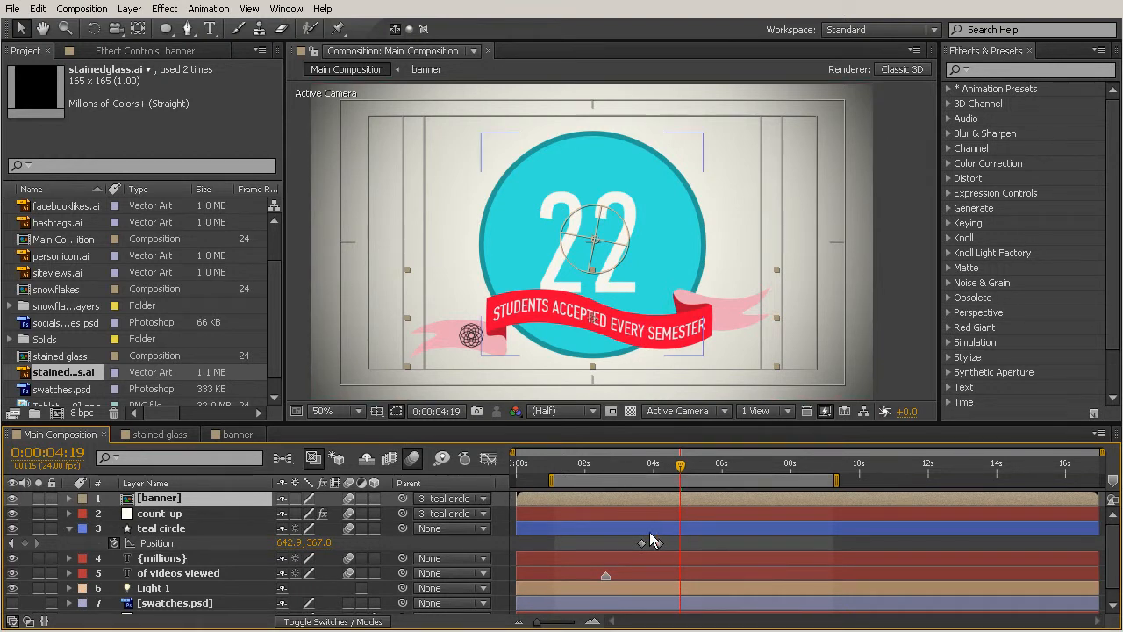
click(650, 533)
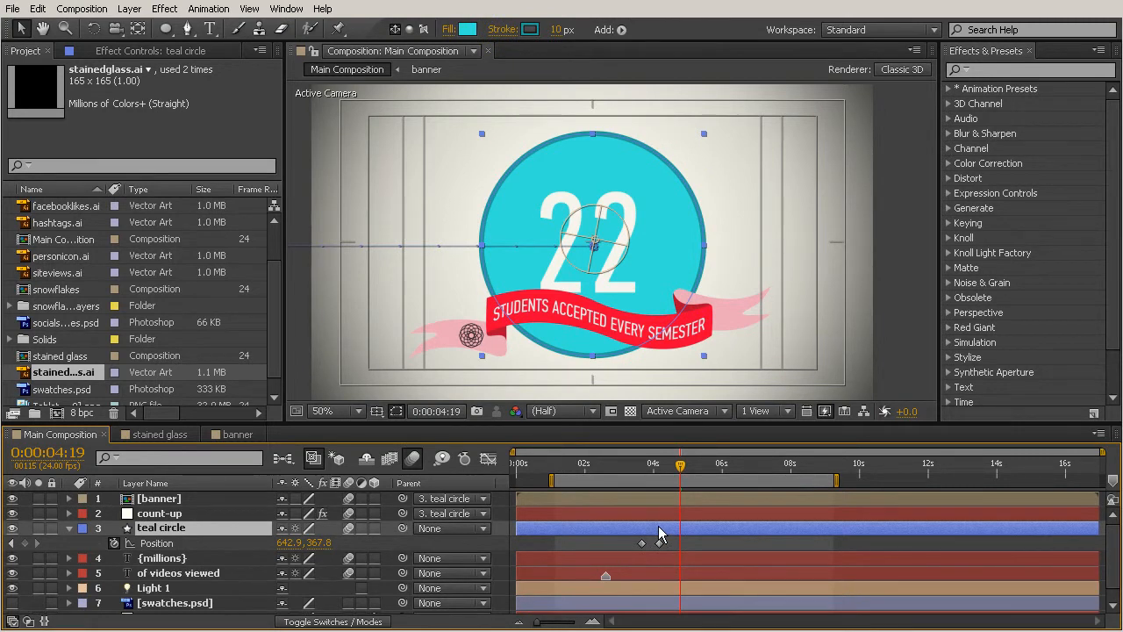
click(167, 513)
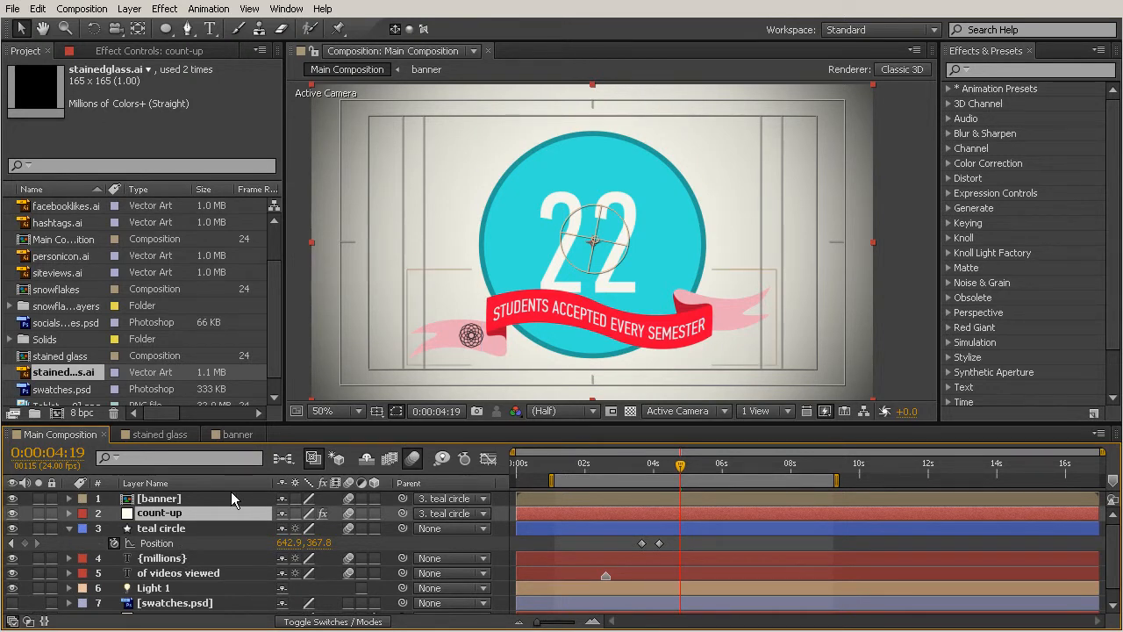
click(179, 498)
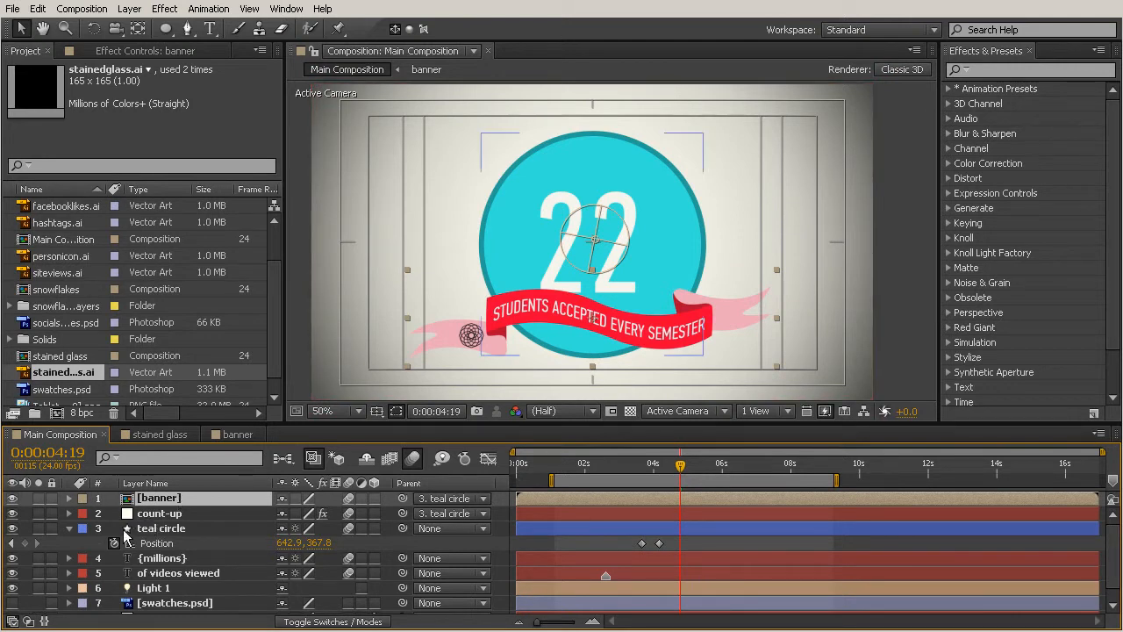
click(70, 529)
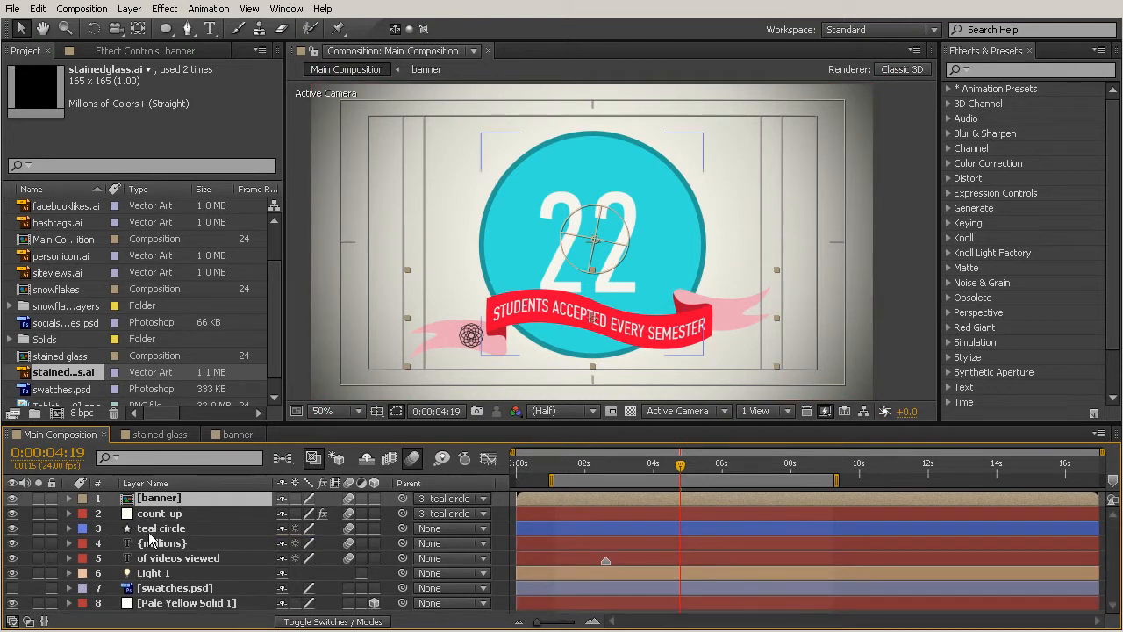
click(163, 514)
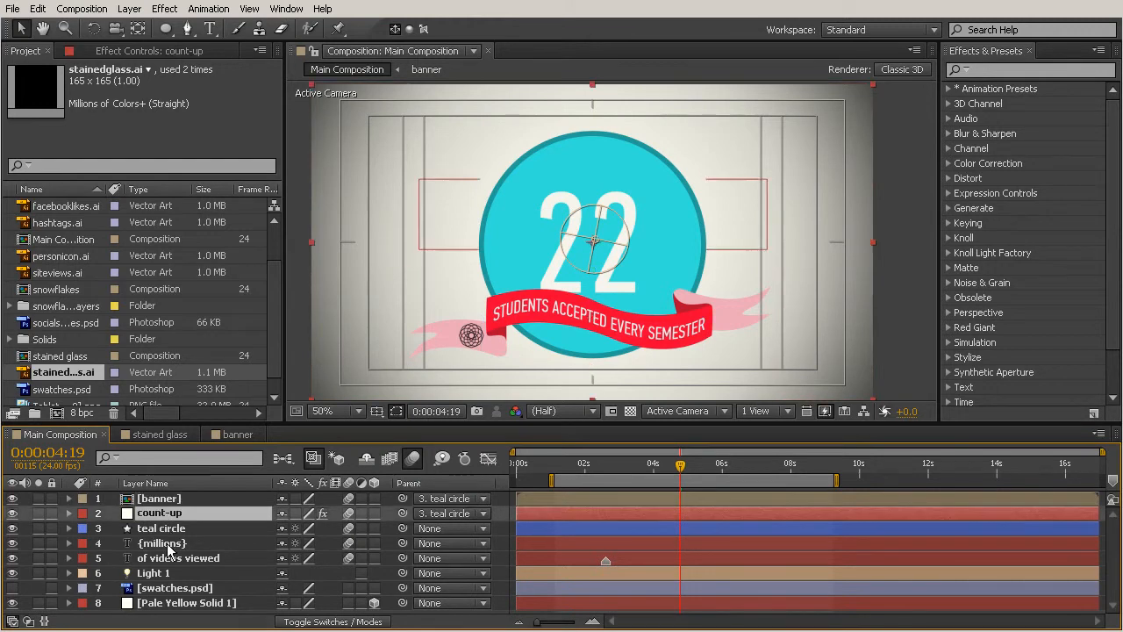
click(164, 529)
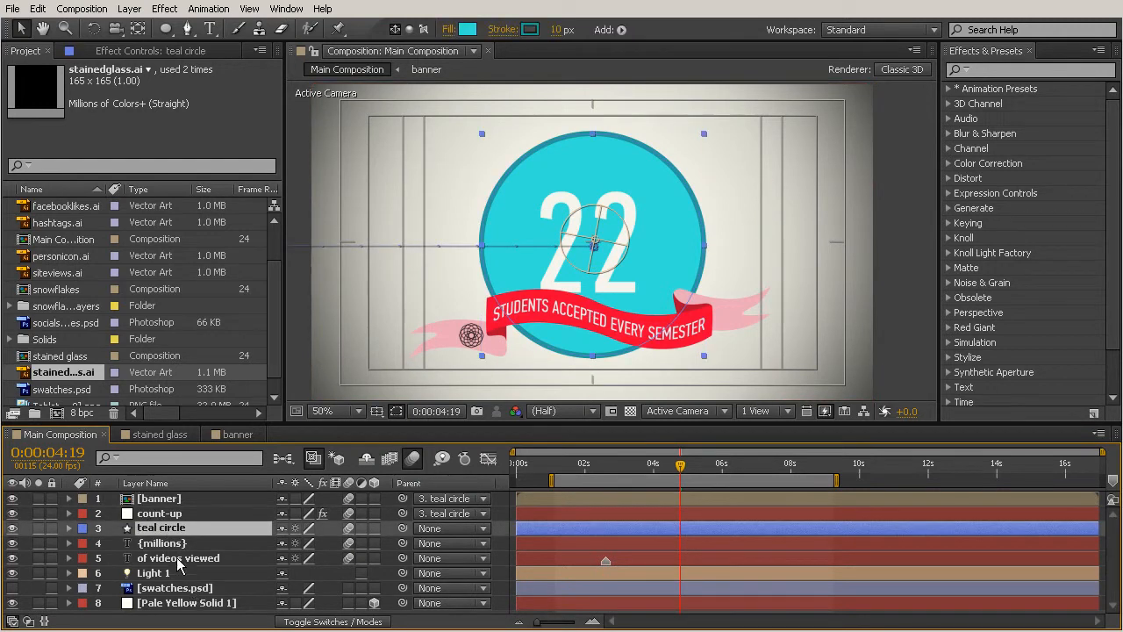
click(158, 498)
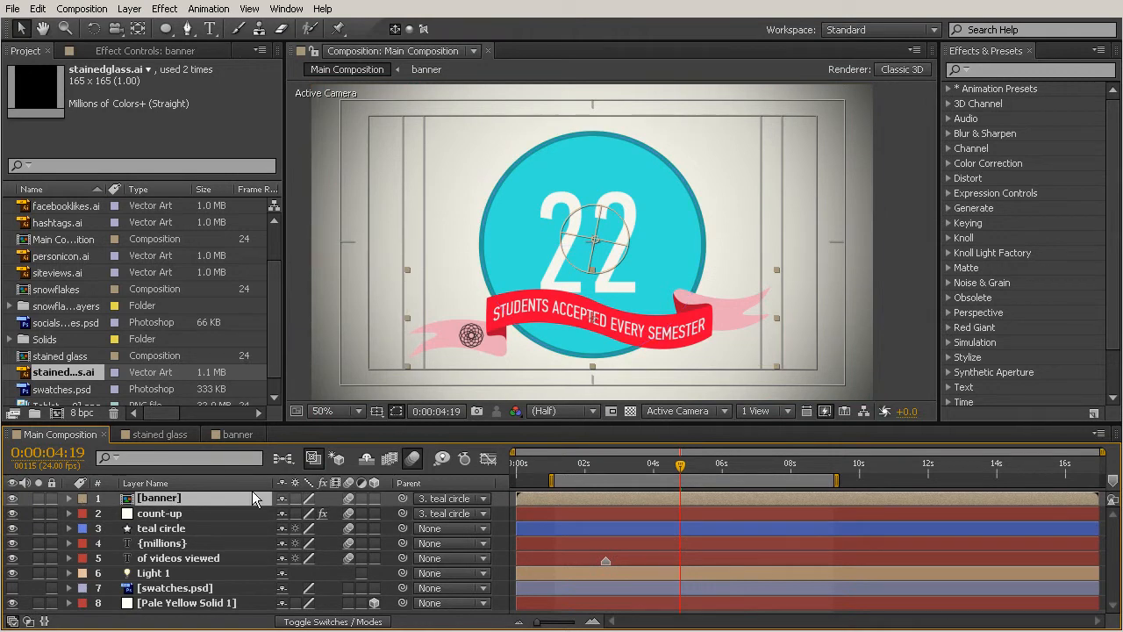
- Reopen the banner composition and nudge the stained-glass emblem slightly upward on the ribbon's left tail
double_click(157, 500)
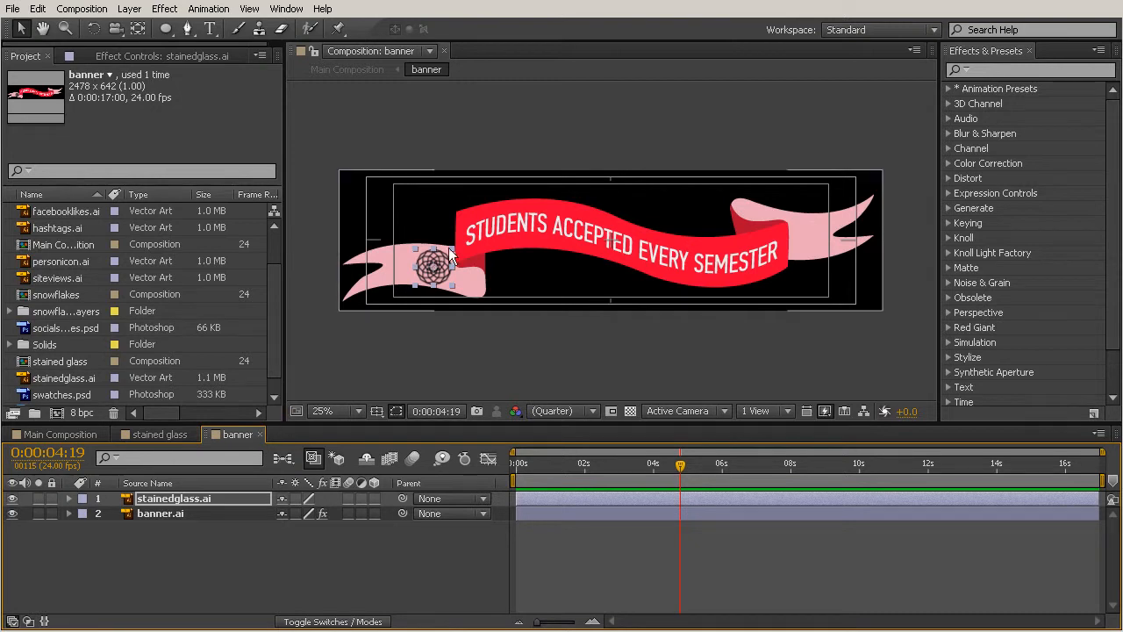
mouse_move(435, 263)
mouse_down()
mouse_move(412, 261)
mouse_move(436, 257)
mouse_up()
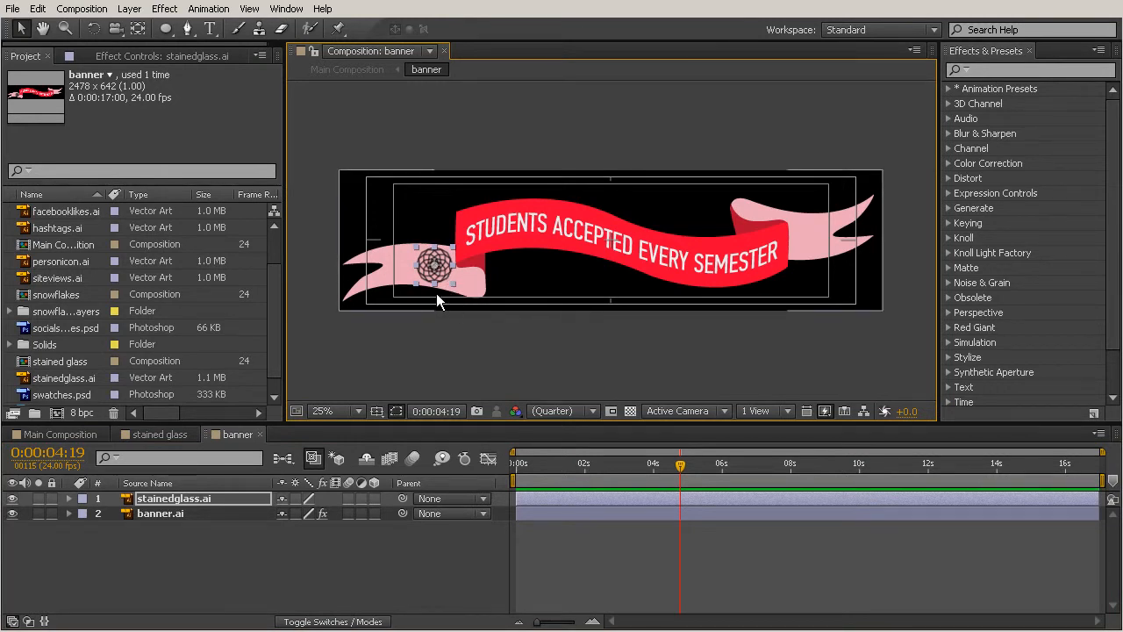
click(436, 293)
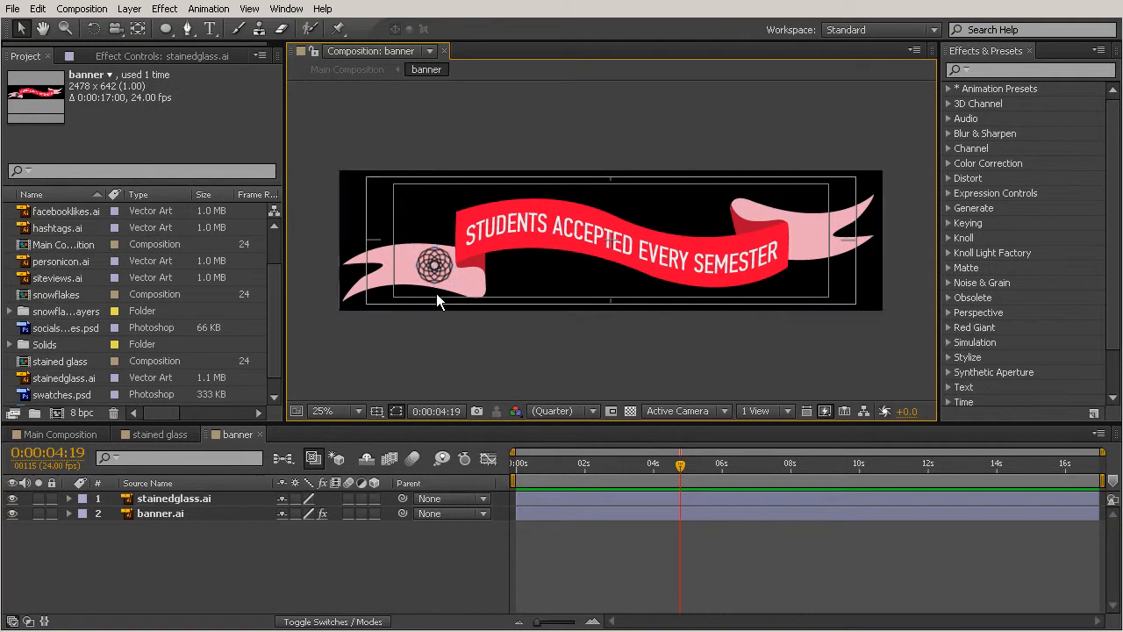